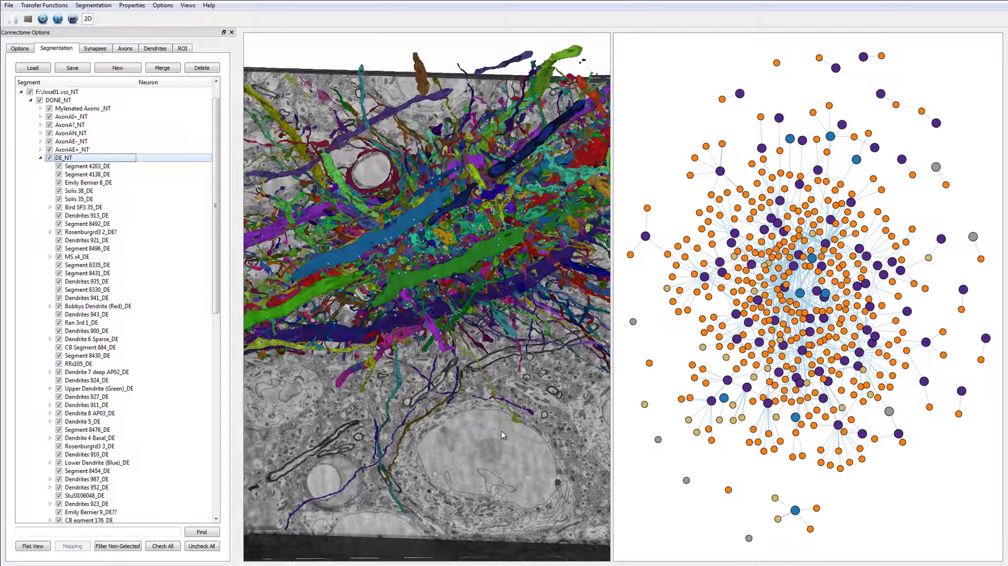
- Show the synapse table and pick individual synapses in the 3D volume to locate their linked table entries
left_click_drag(497, 419, 495, 389)
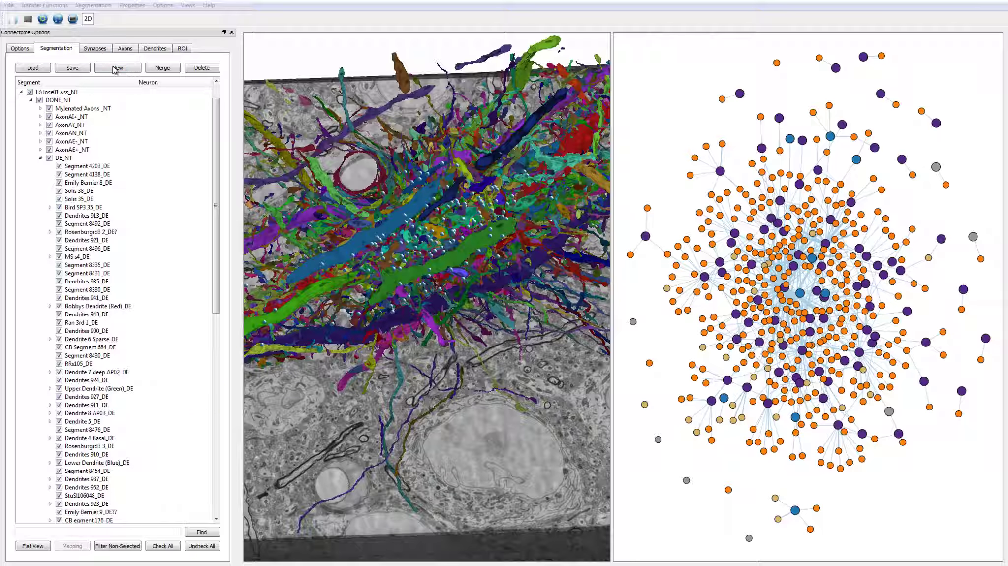
left_click(95, 49)
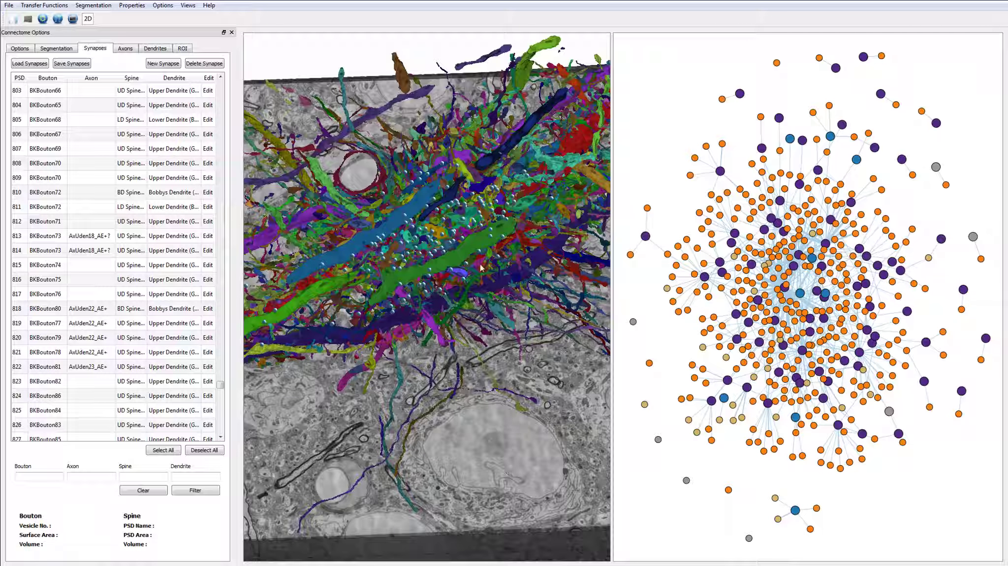
left_click(464, 223)
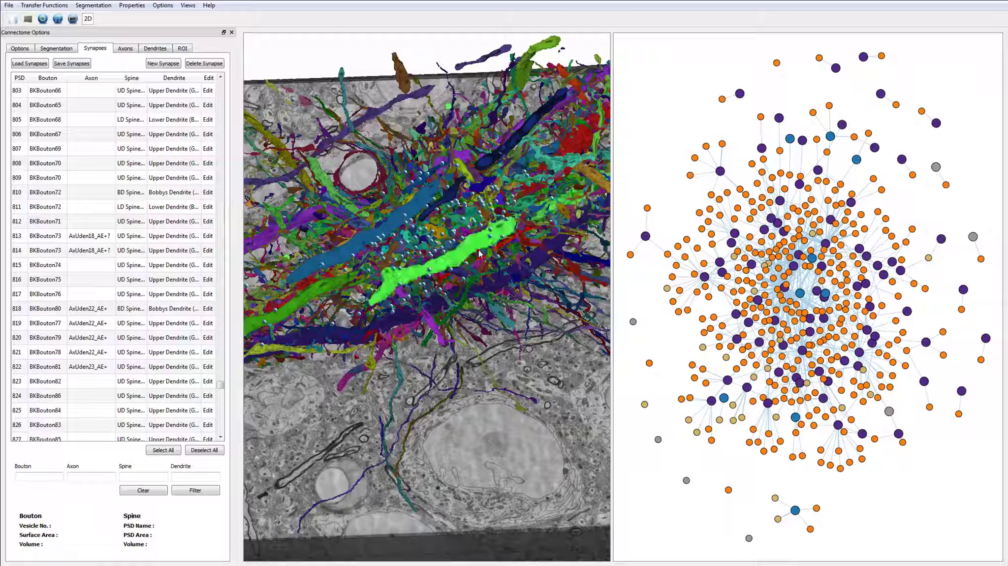
left_click(463, 223)
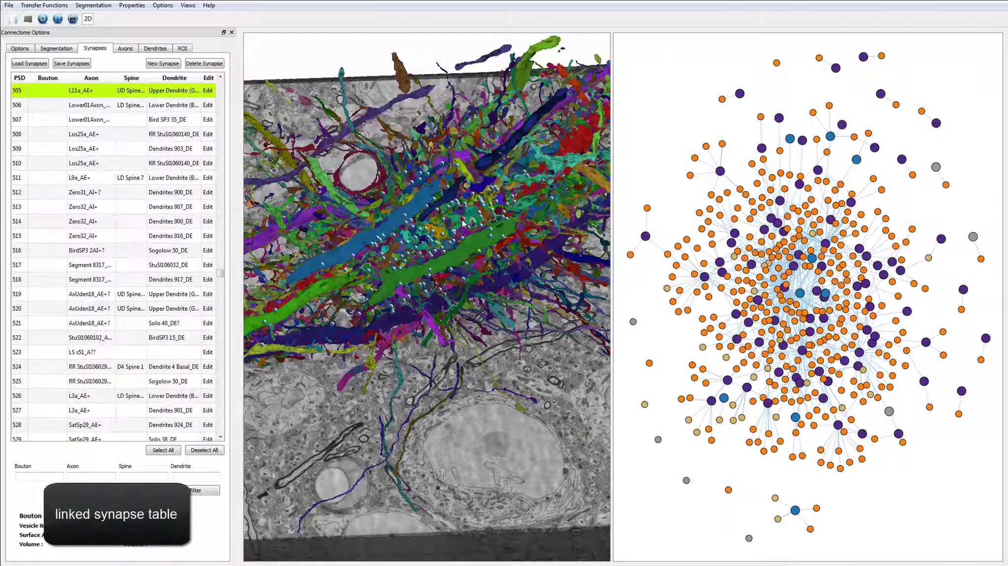
left_click(426, 231)
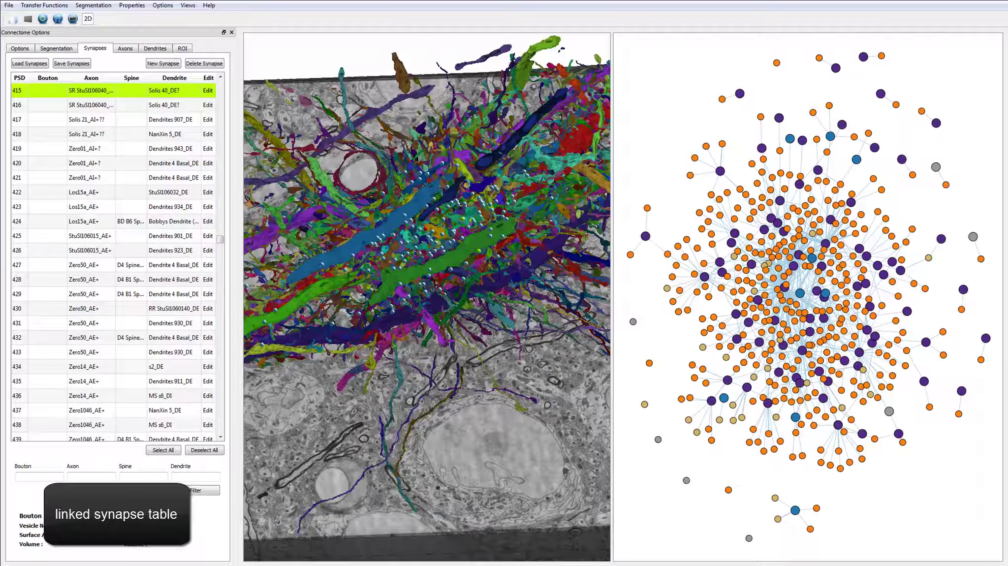
left_click(426, 232)
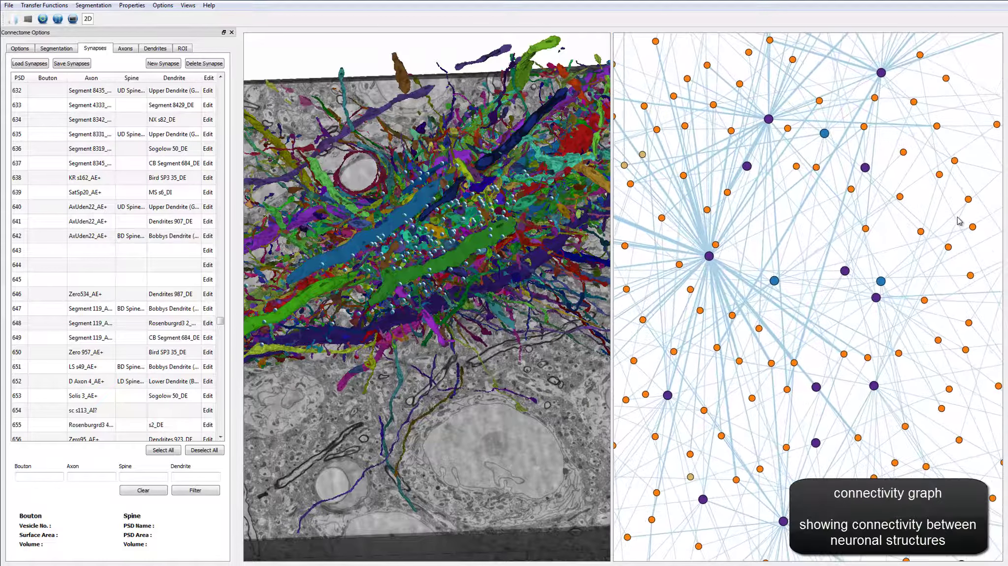
- Select the Upper Dendrite (Green) node in the connectivity graph to examine its connections and its structure in the 3D volume
left_click(775, 283)
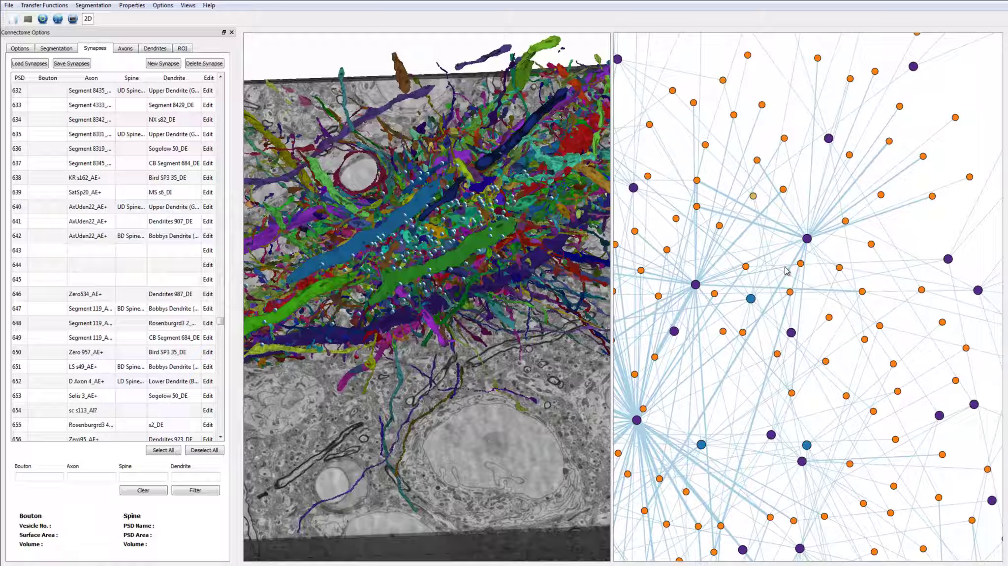
mouse_move(808, 241)
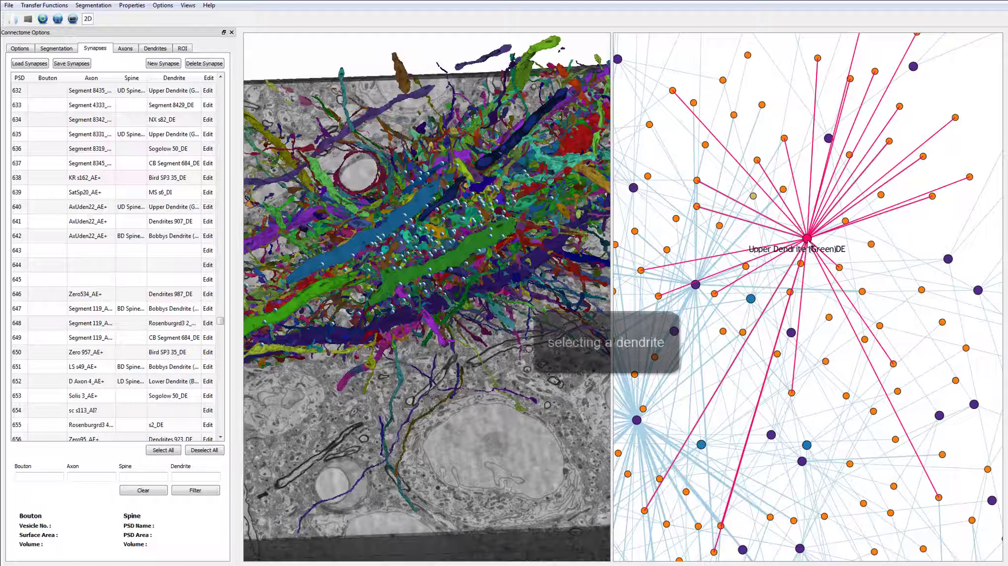
left_click(807, 241)
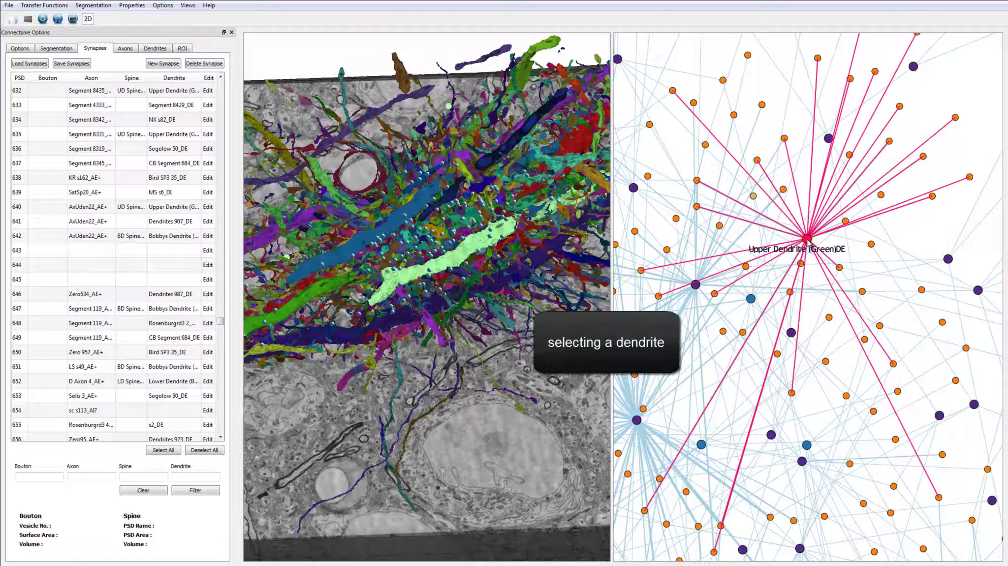
left_click(808, 241)
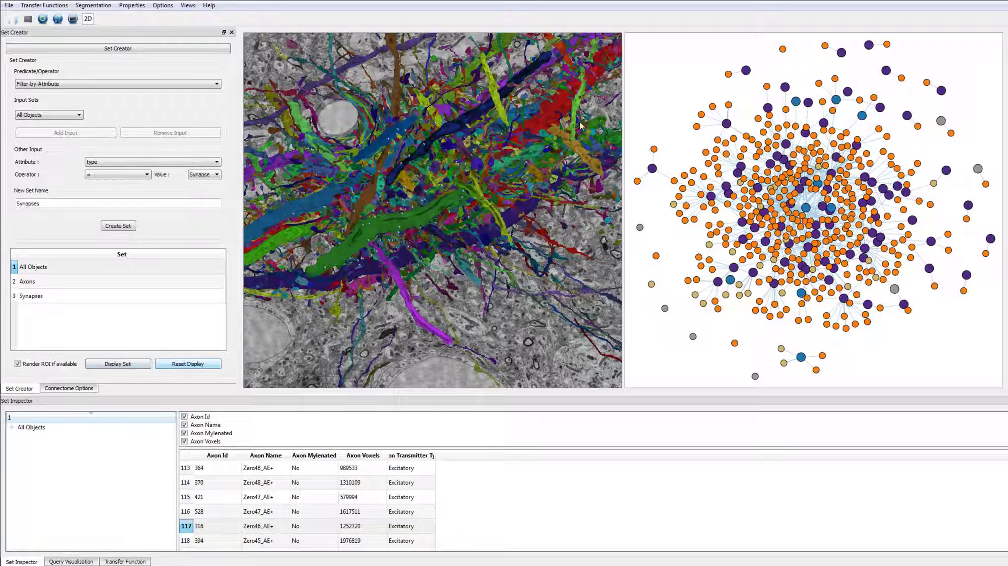
- Pick the large red dendrite in the volume, save it as a User Picked Objects set named Red Dendrite, and display that set
left_click(564, 111)
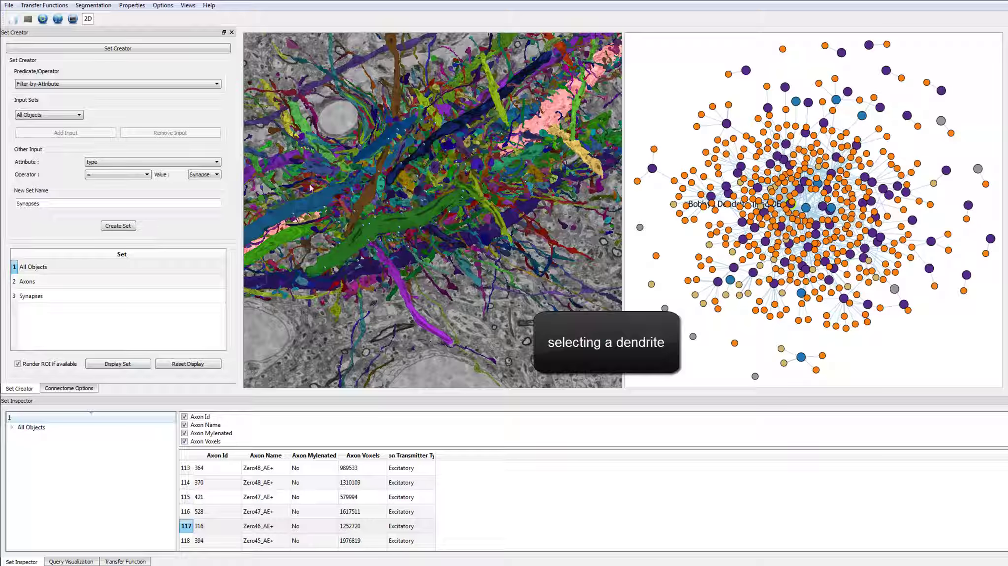
left_click(93, 84)
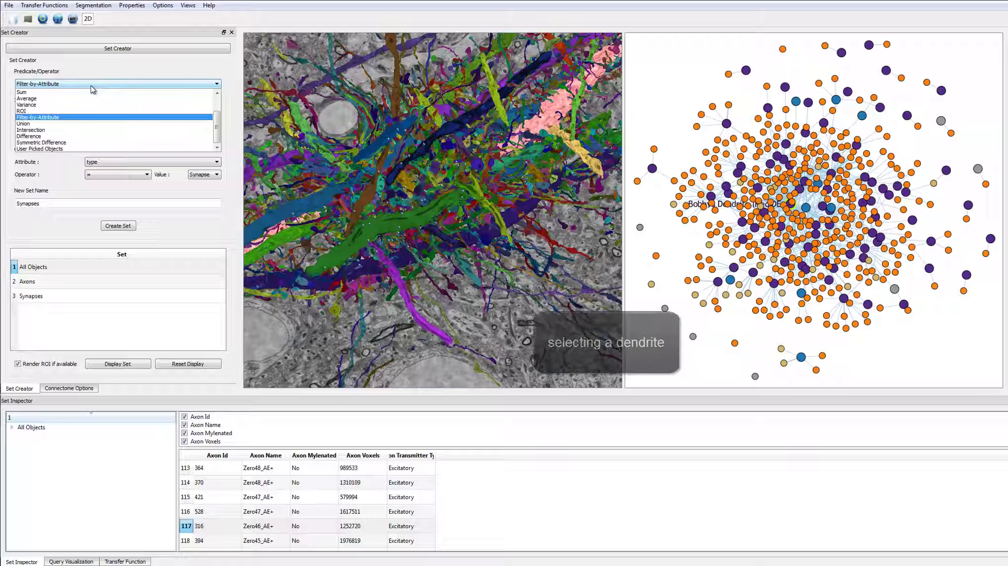
left_click(187, 148)
left_click(78, 119)
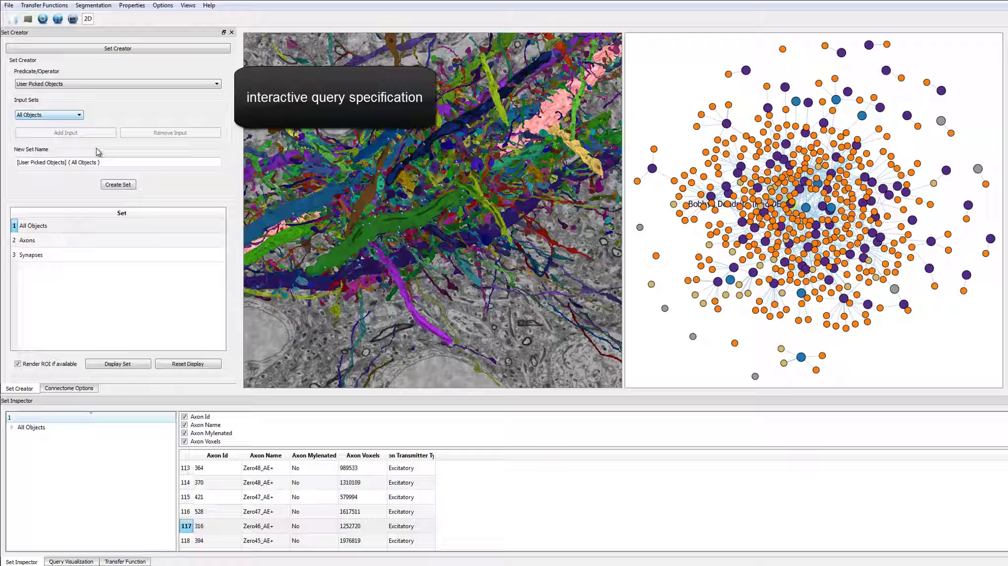
left_click_drag(113, 164, 14, 167)
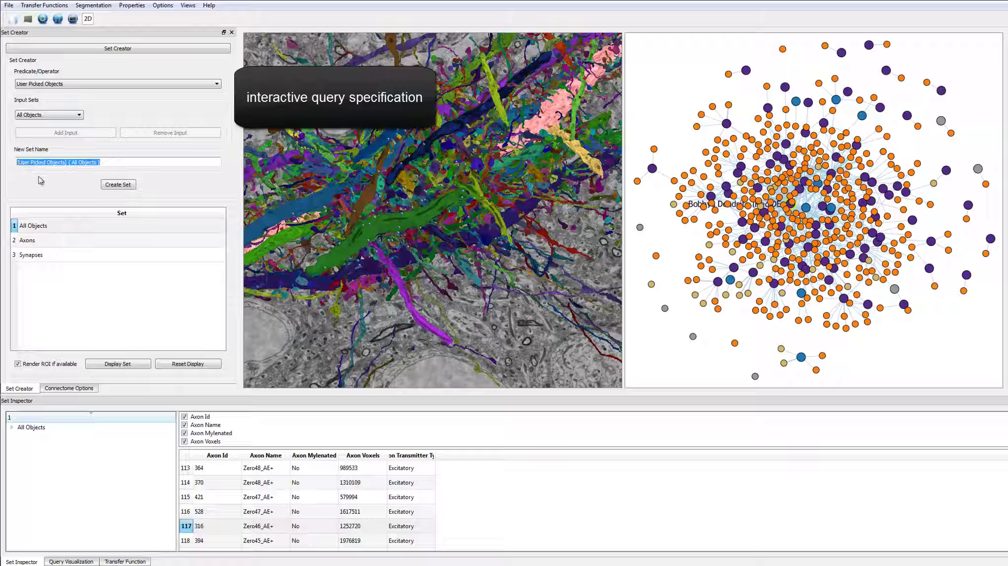
type("Red Dendrite")
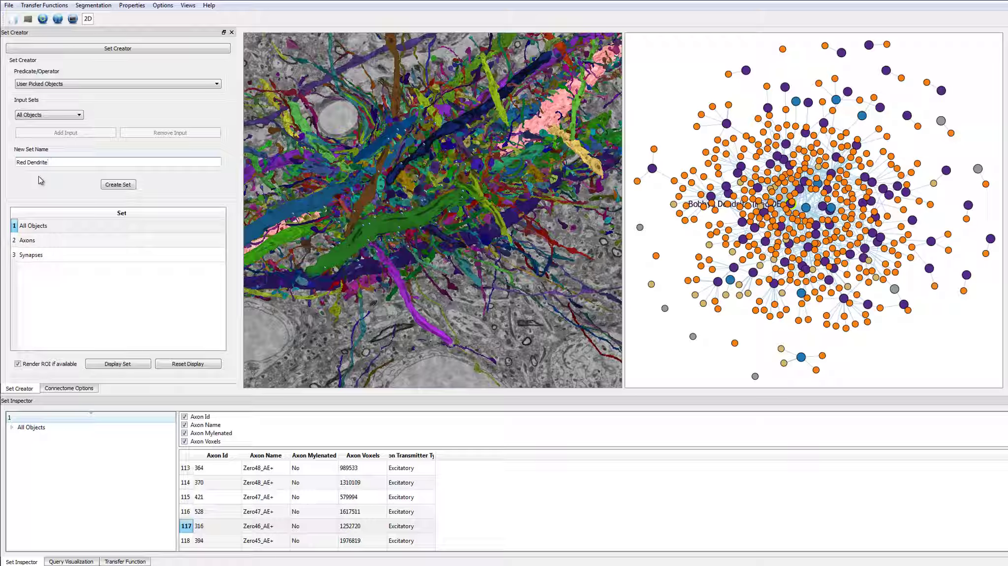
left_click(114, 187)
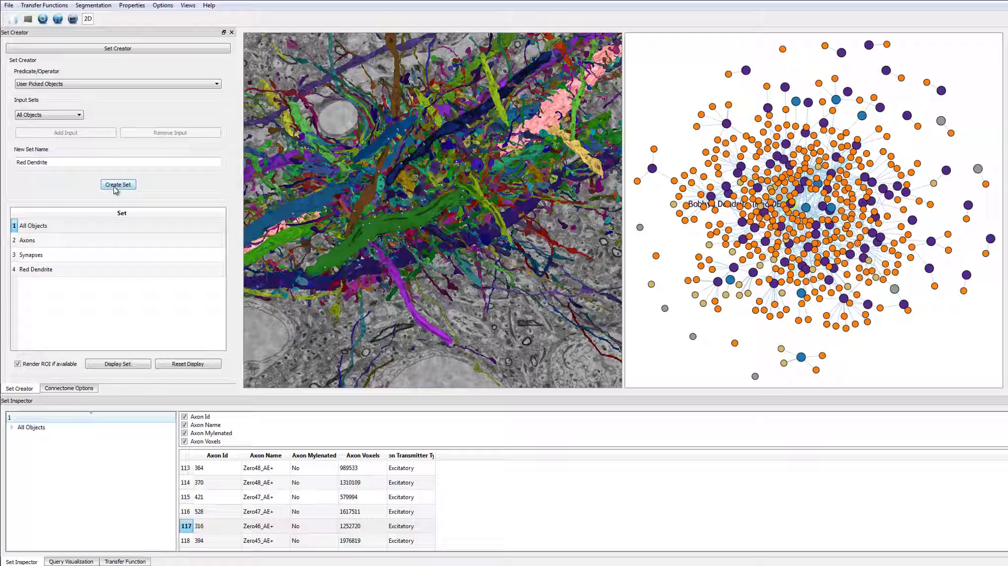
left_click(36, 269)
left_click(112, 367)
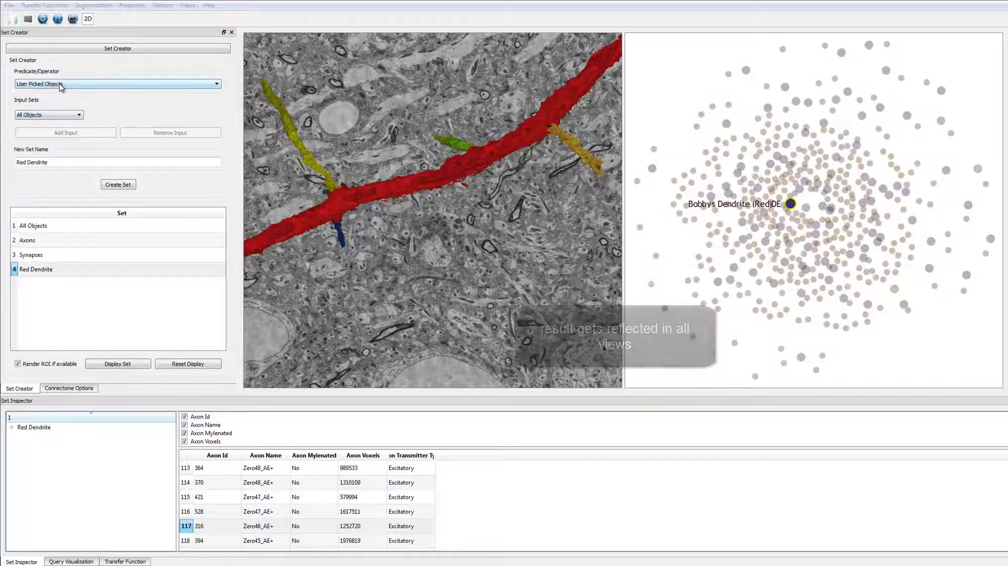
- Define an is Connected query with Axons, Red Dendrite and Synapses as its three input sets
left_click(108, 84)
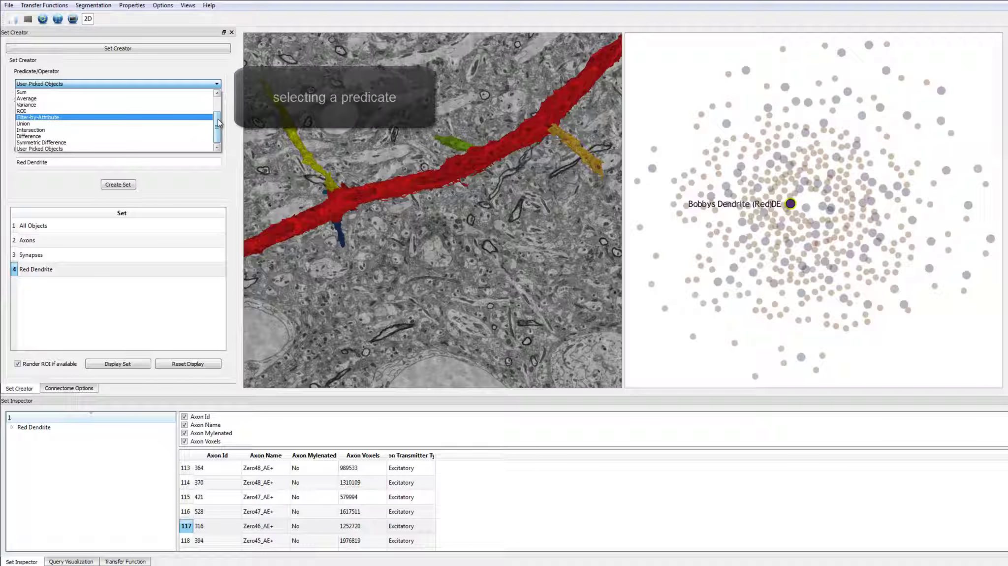
scroll(186, 109, "up", 2)
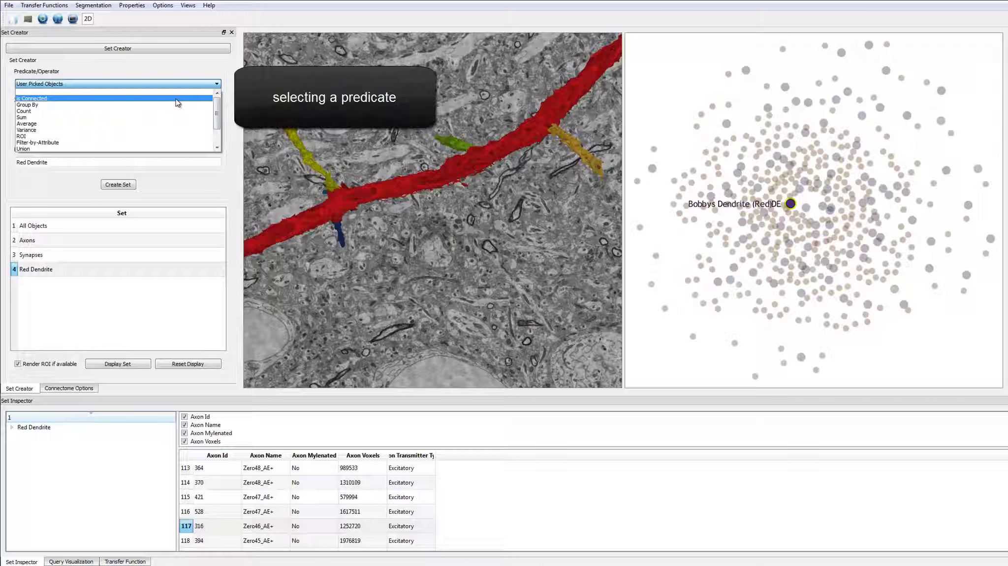
left_click(177, 99)
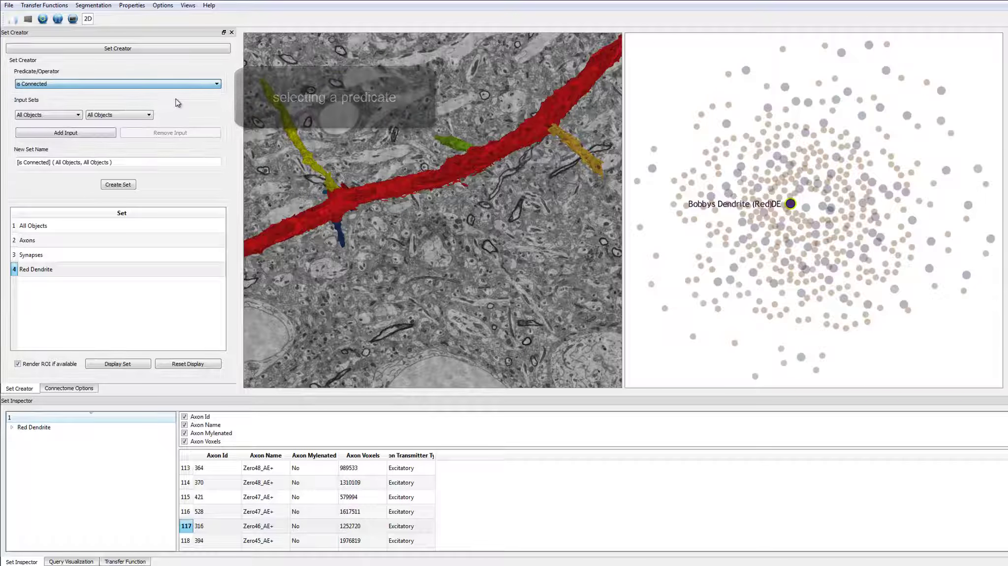
left_click(76, 116)
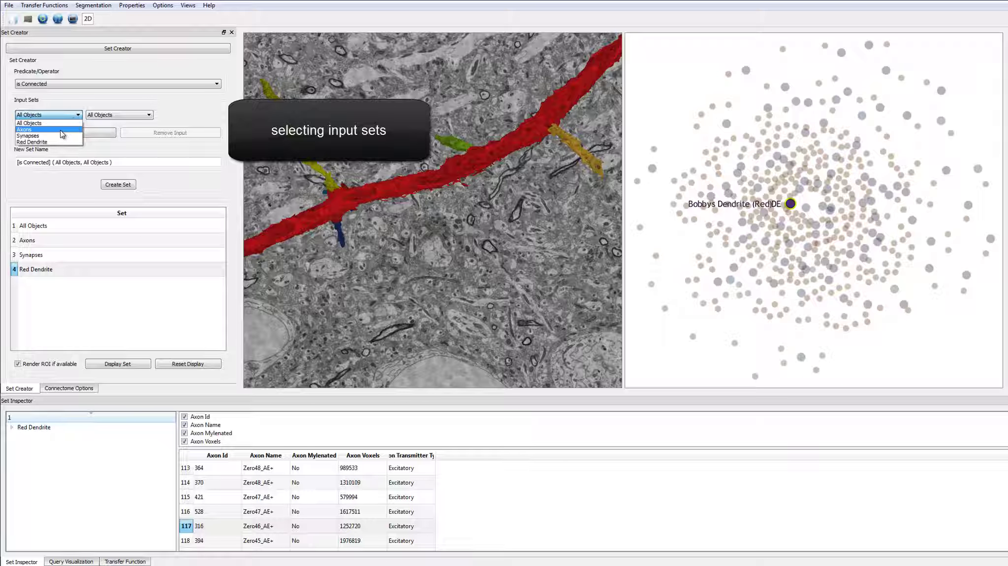
left_click(61, 130)
left_click(106, 115)
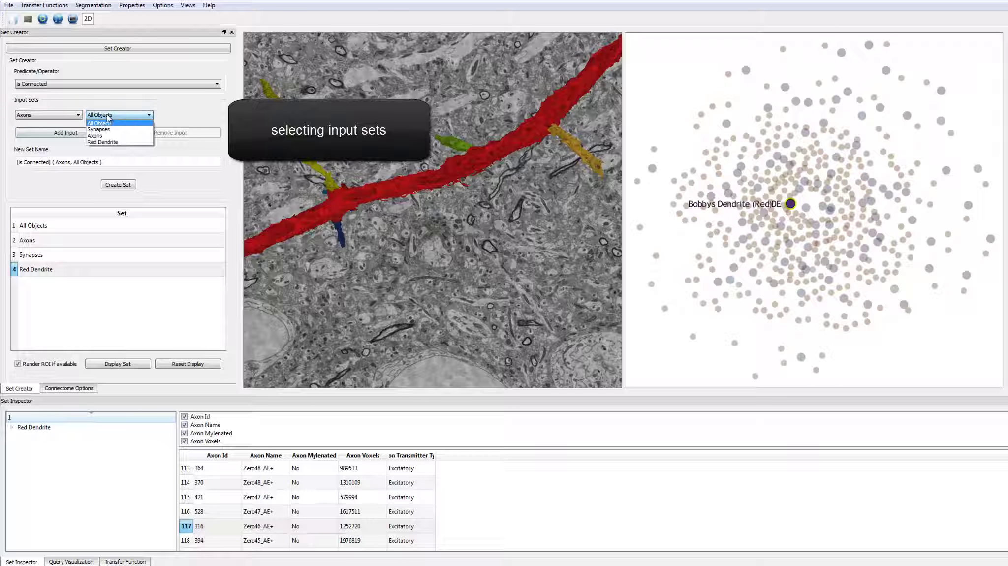
left_click(102, 142)
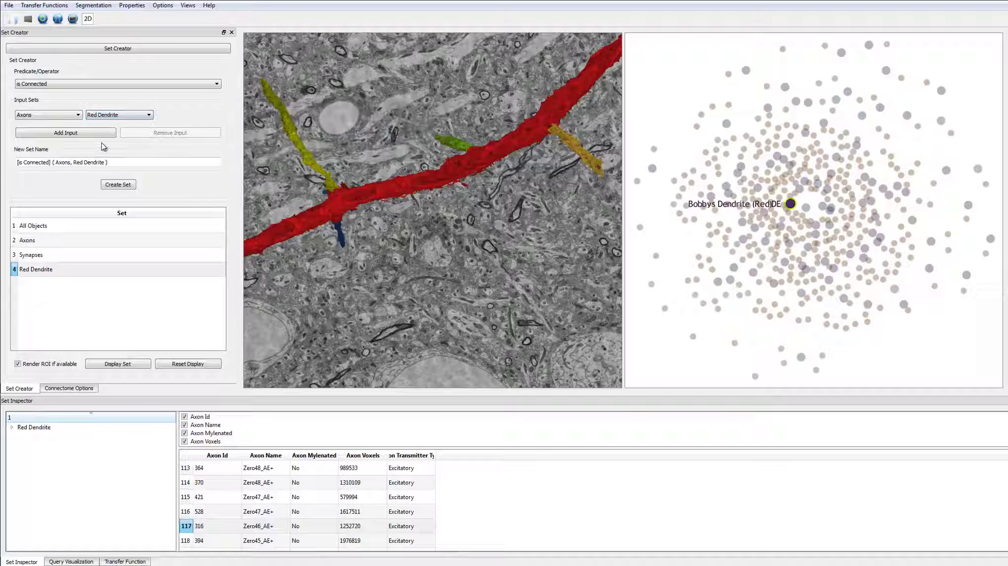
left_click(100, 136)
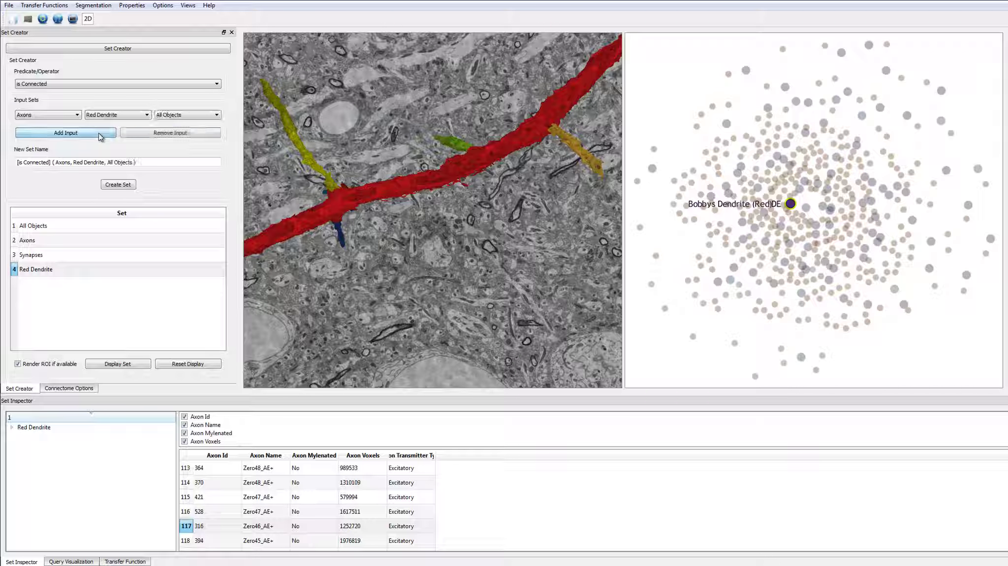
left_click(180, 116)
left_click(174, 130)
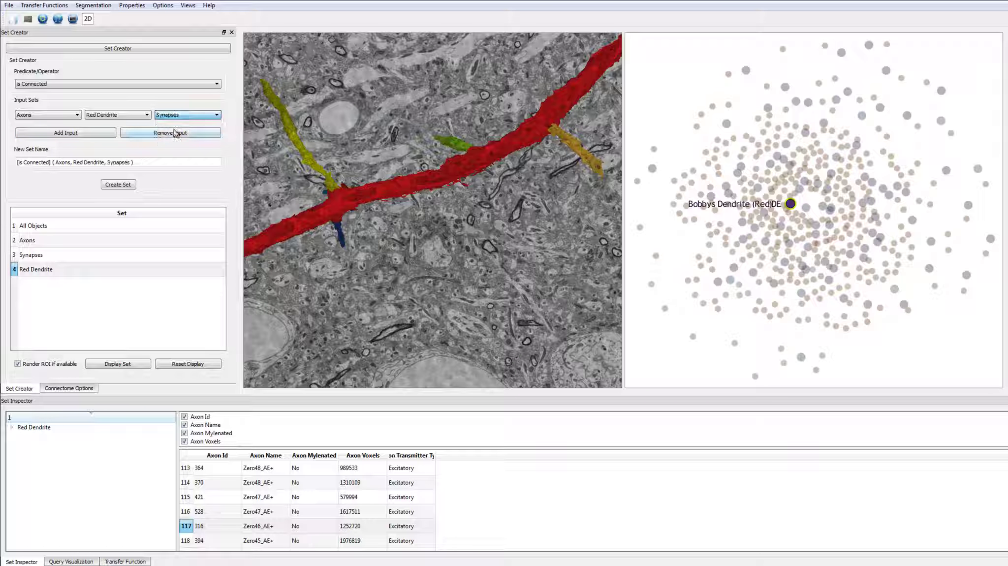
- Create the is Connected set of Axons, Red Dendrite and Synapses and display it
left_click(121, 186)
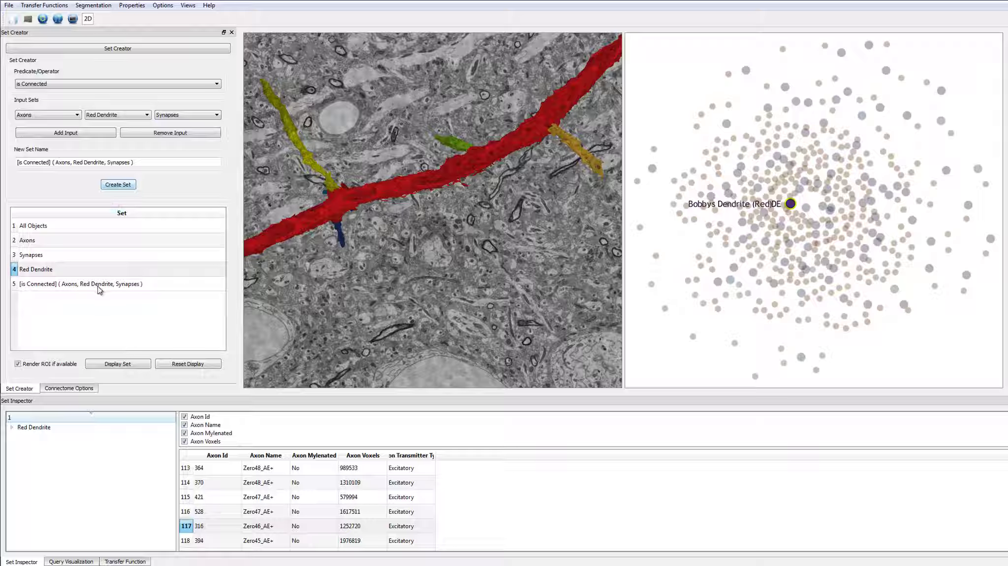
left_click(100, 285)
left_click(116, 363)
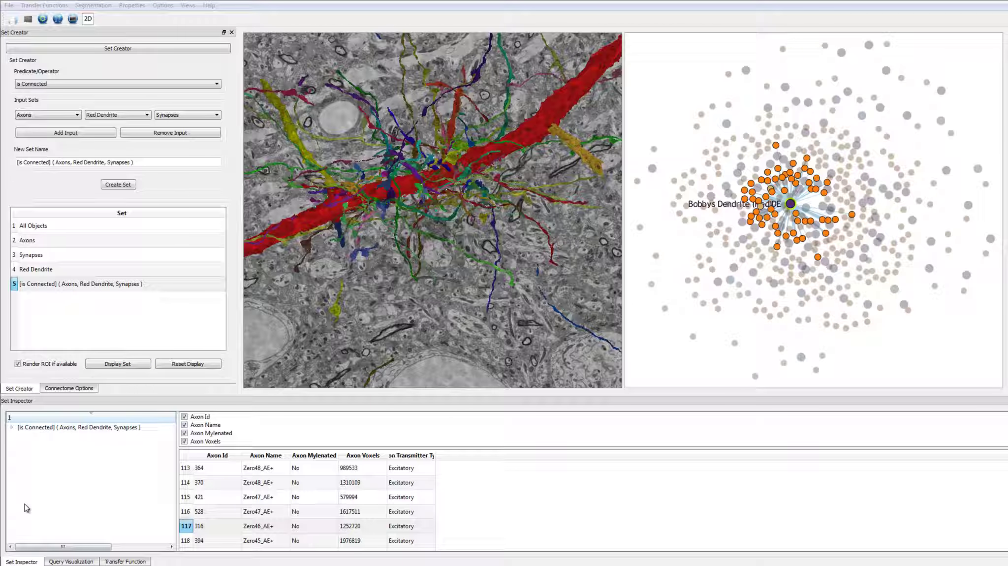
- Expand the displayed is Connected set down to its Axon, Dendrite, Synapse entries and inspect several, including Zero102_AE+ and Segment 31_AE+
left_click(11, 427)
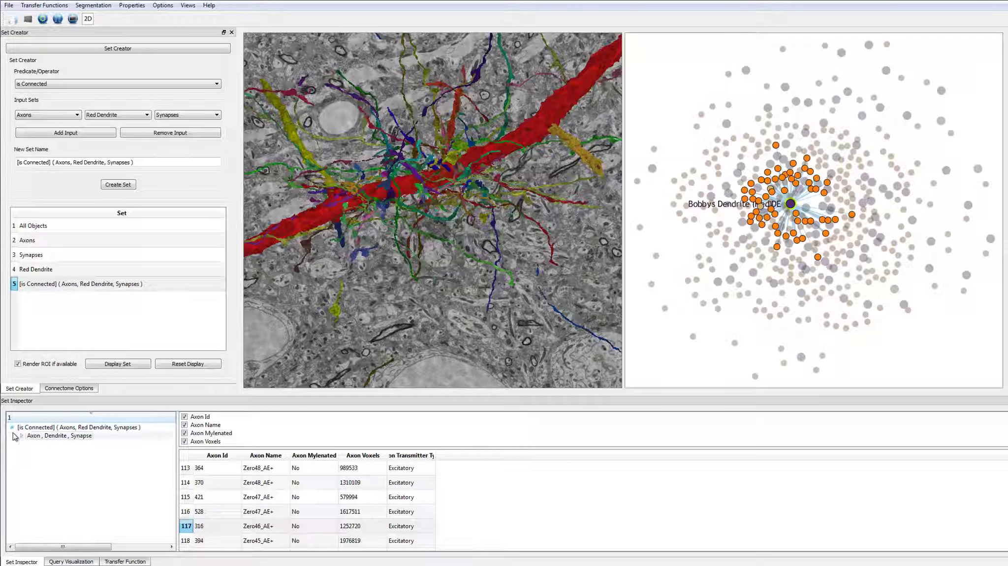
left_click(21, 435)
left_click(53, 493)
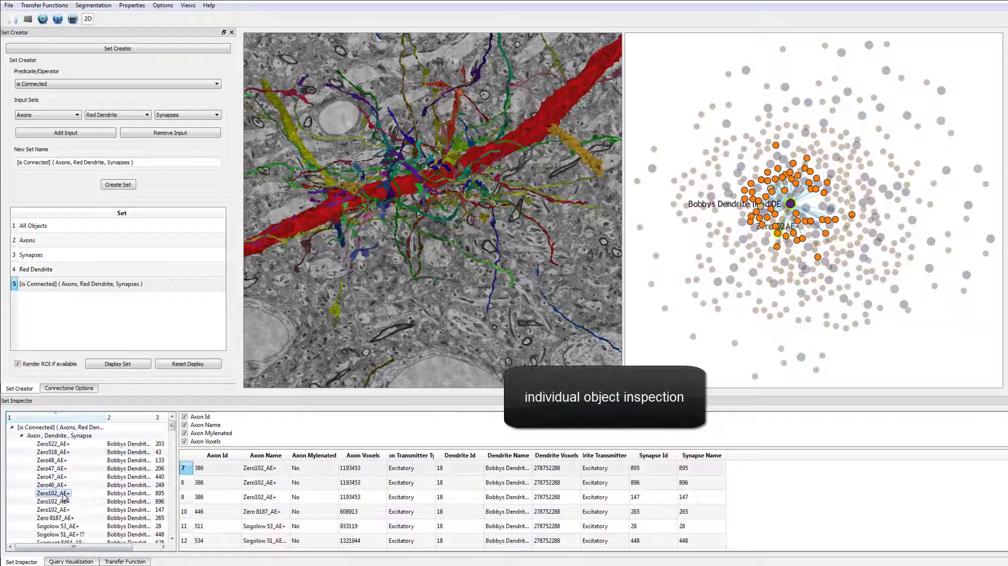
left_click(58, 526)
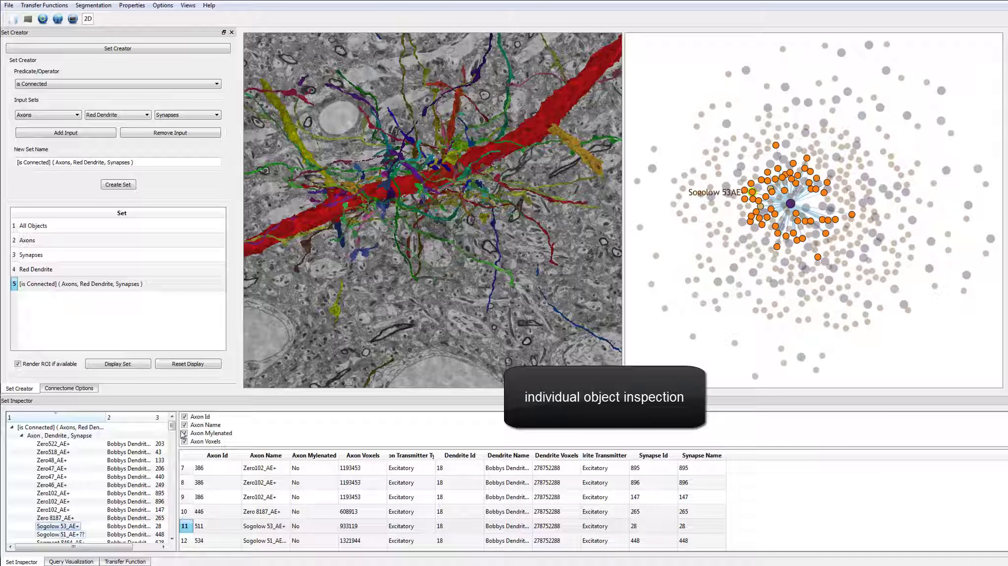
left_click_drag(172, 426, 172, 444)
left_click(61, 469)
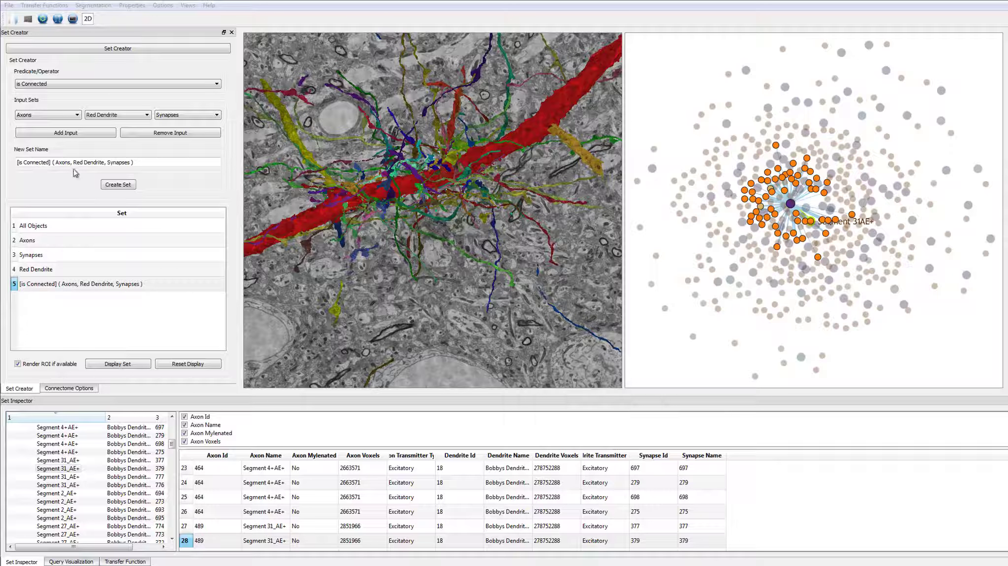
- Create a Group By set from the is Connected (Axons, Red Dendrite, Synapses) set, grouped by axon name
left_click(66, 83)
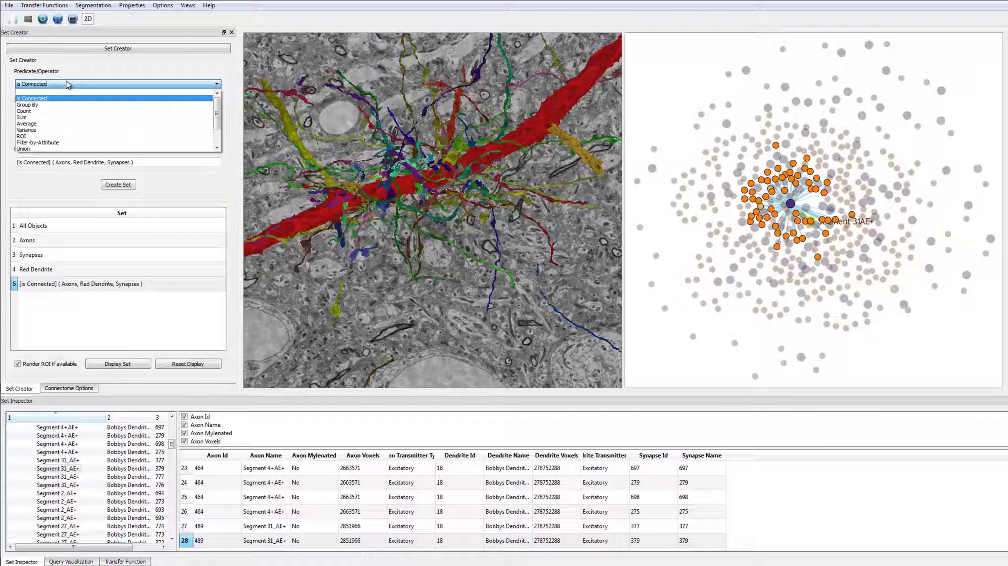
left_click_drag(219, 123, 219, 127)
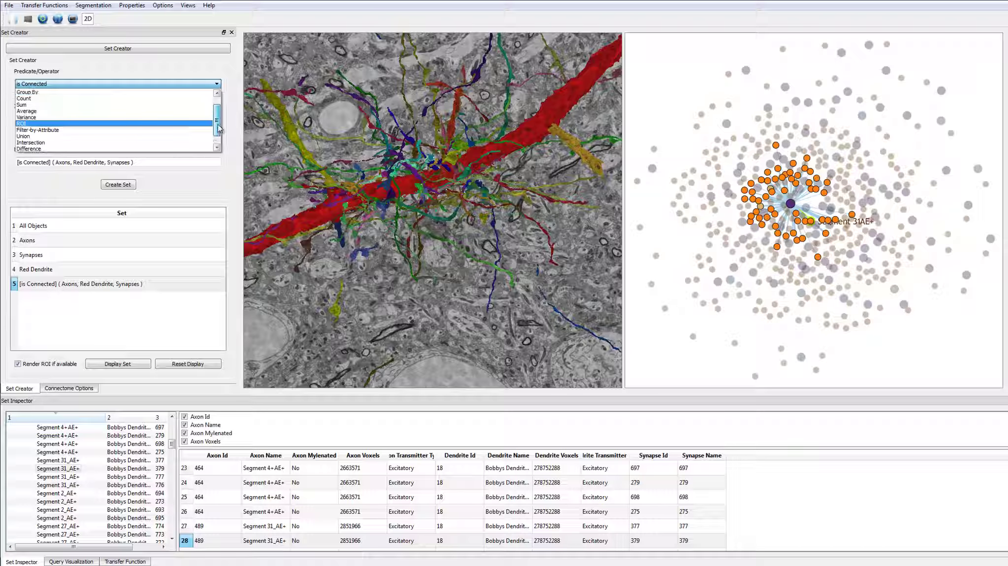
left_click(58, 98)
left_click(49, 114)
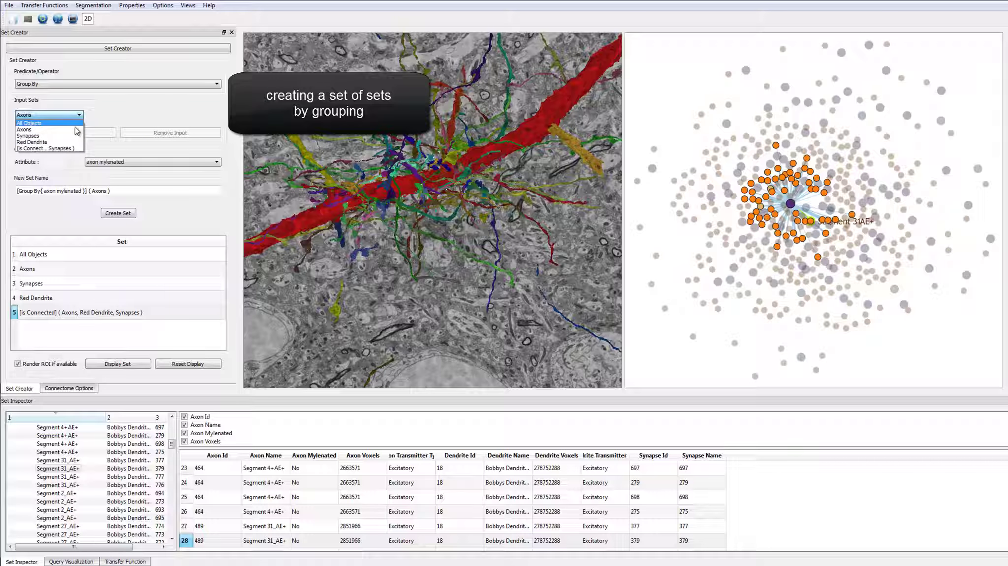
left_click(66, 147)
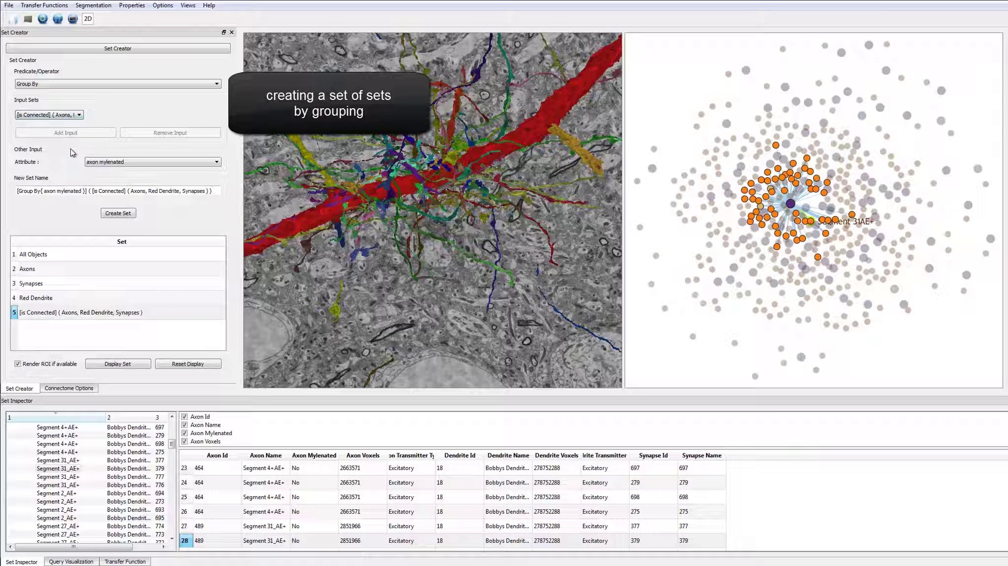
left_click(132, 162)
left_click(189, 177)
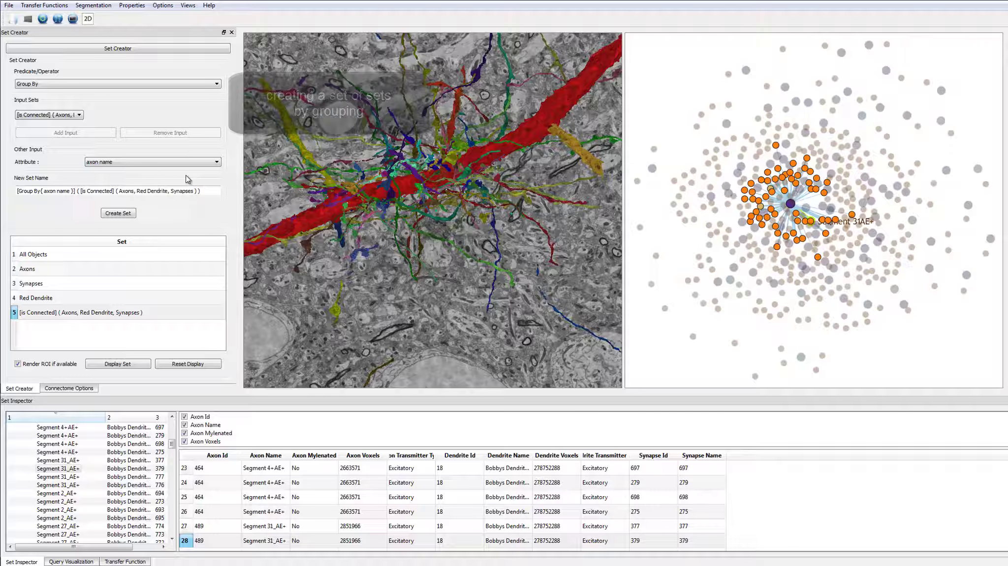
left_click(120, 214)
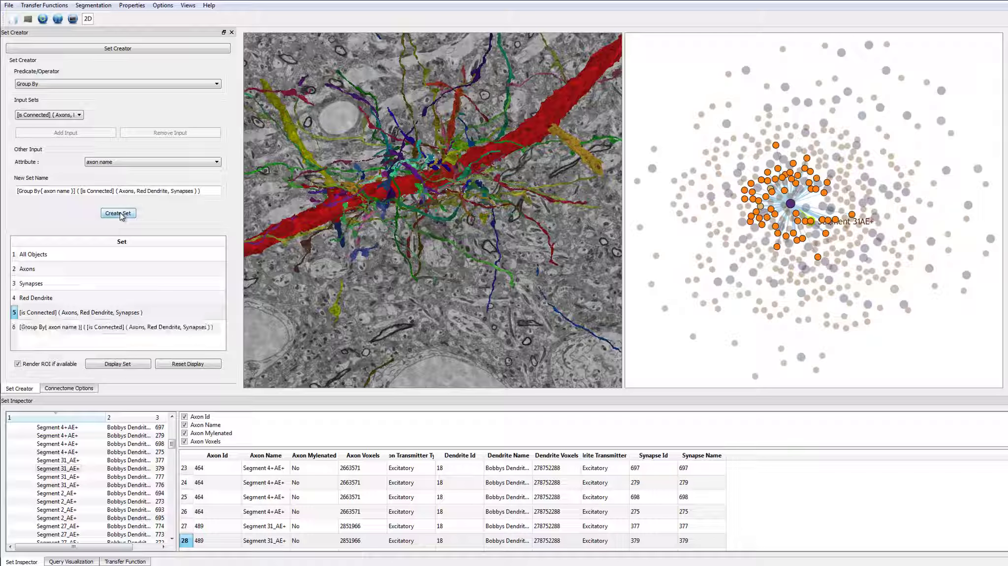
- Create a Count set from the Group By axon name set and name it [Count] Synapses
left_click(65, 85)
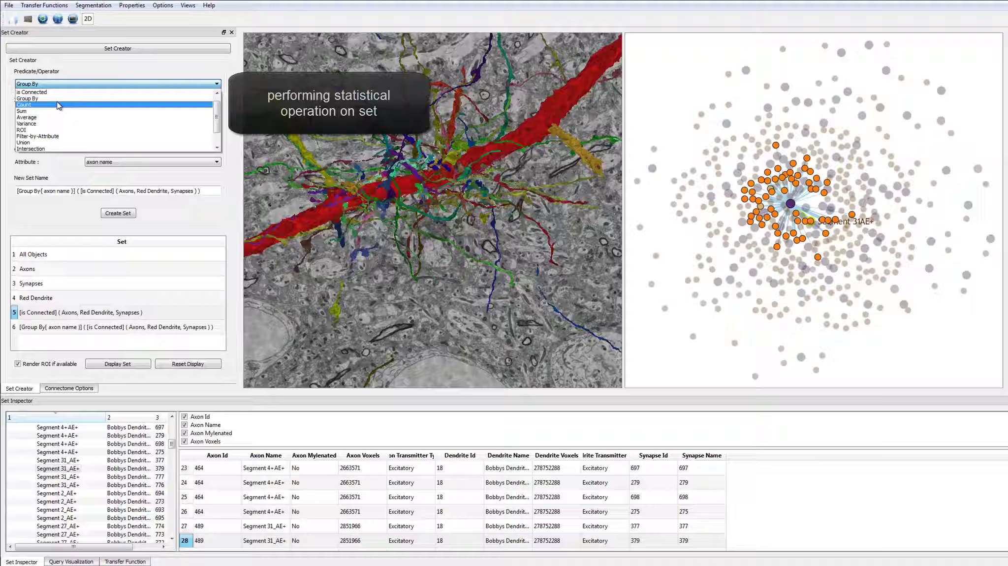
left_click(58, 106)
left_click(70, 115)
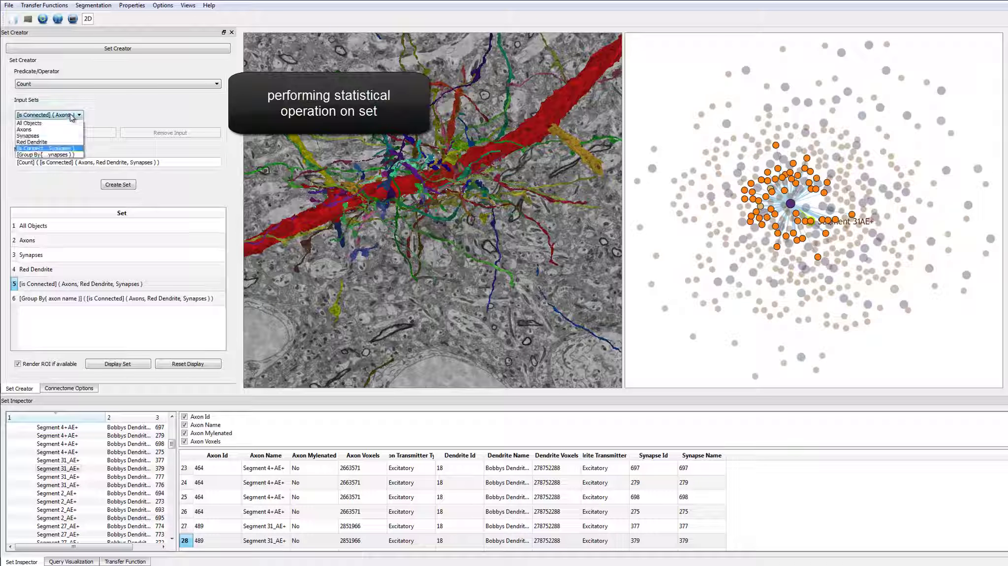
left_click(65, 154)
left_click(215, 162)
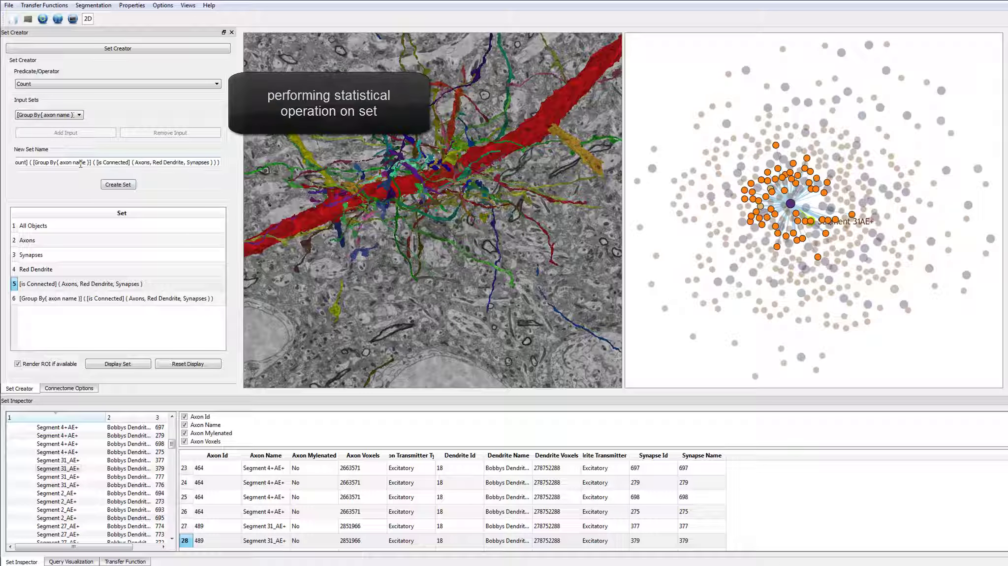
left_click_drag(215, 162, 40, 165)
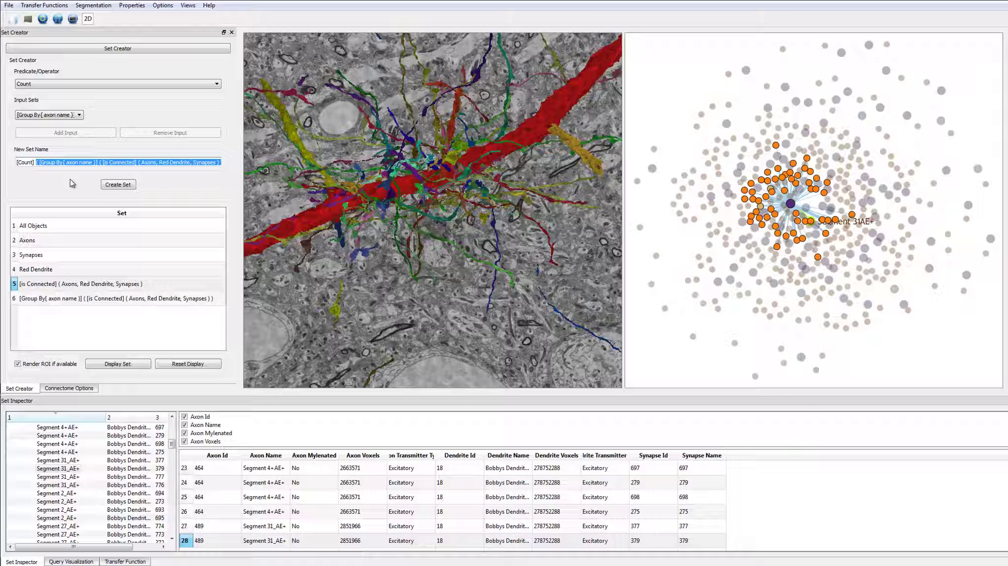
type("Synapses")
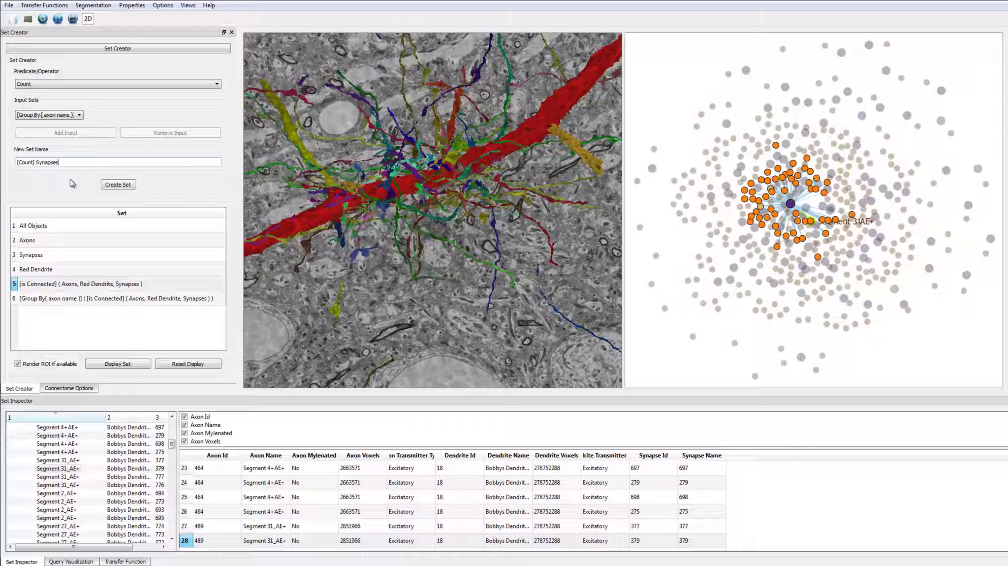
left_click(118, 186)
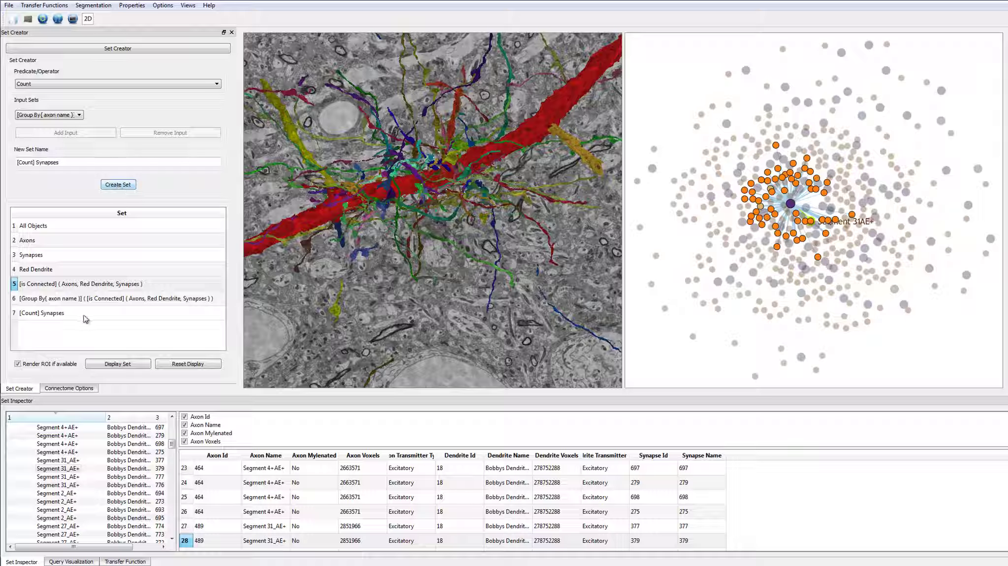
- Display the [Count] Synapses set and expand it down to its Value, Count entries in a widened inspector list
left_click(84, 315)
left_click(118, 367)
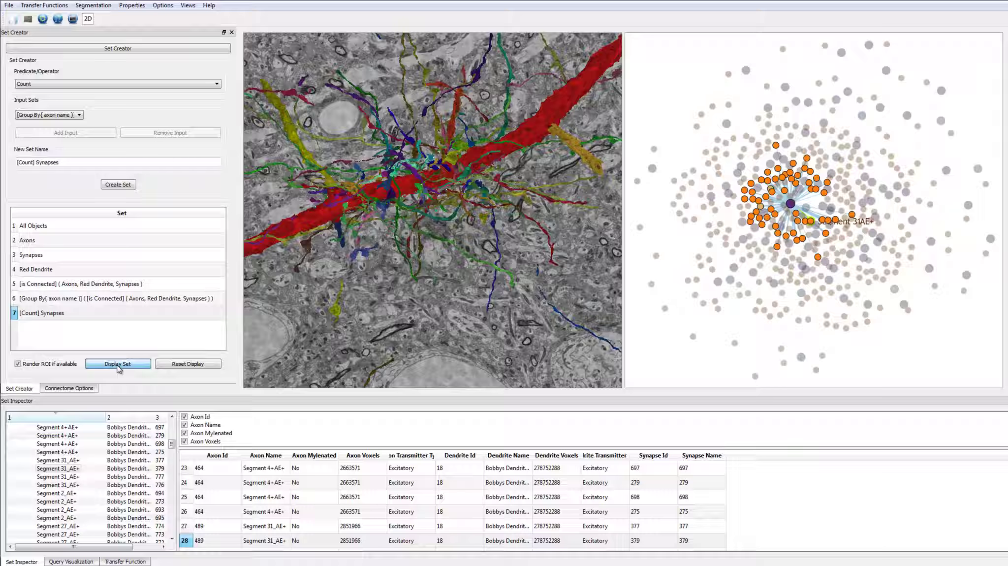
left_click(12, 428)
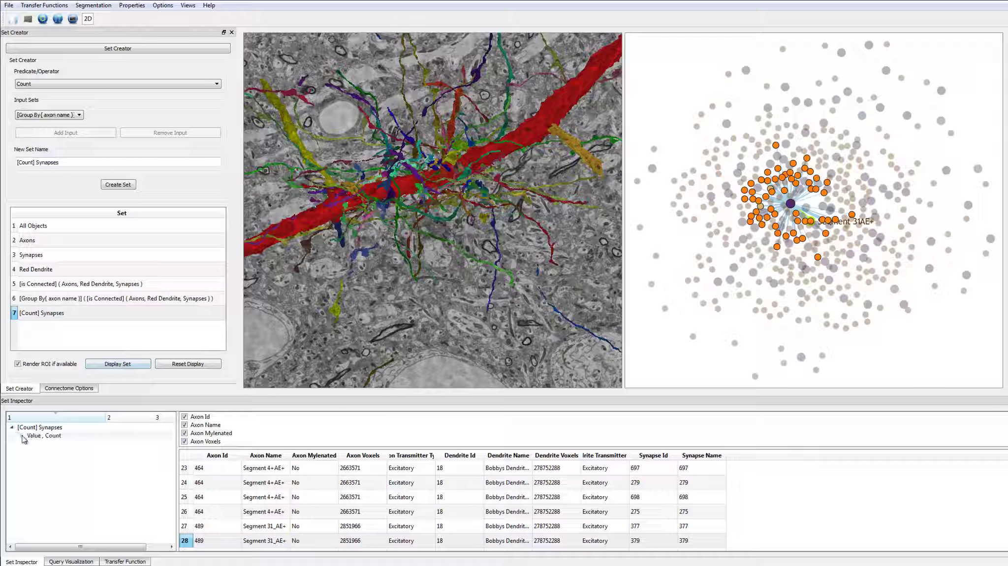
left_click(22, 436)
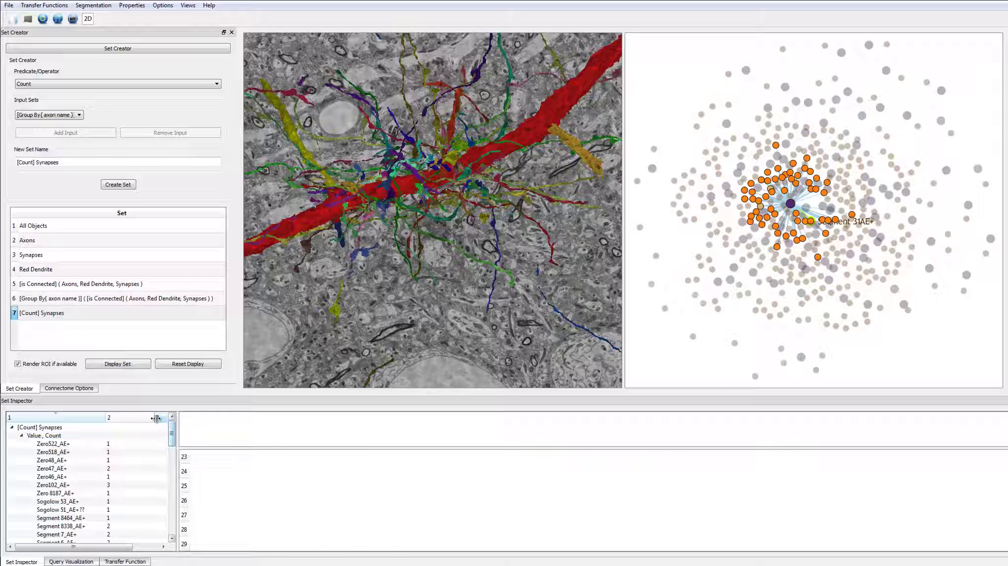
left_click_drag(177, 428, 217, 438)
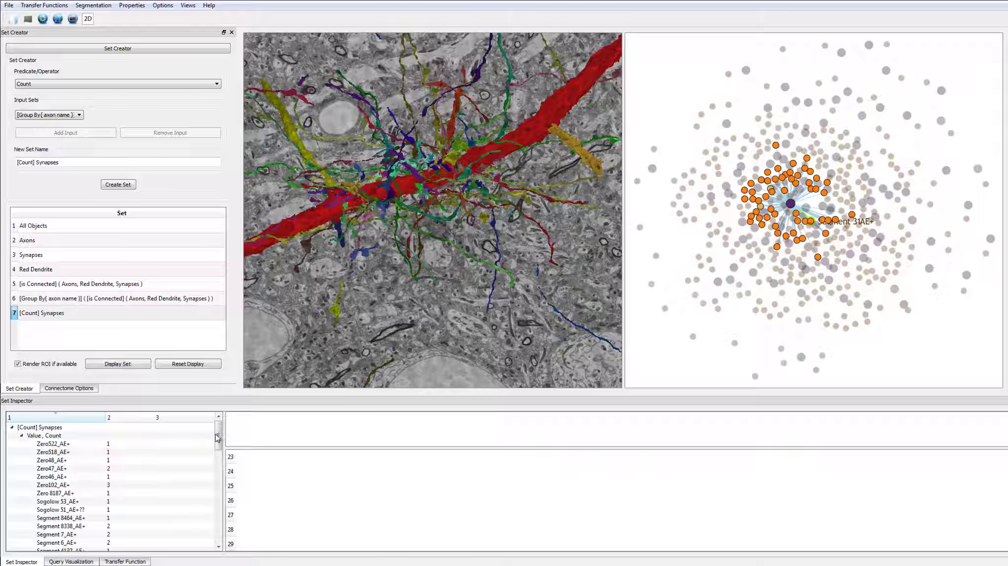
- Sort the axons by synapse count in descending order and view the counts as a histogram
left_click(121, 423)
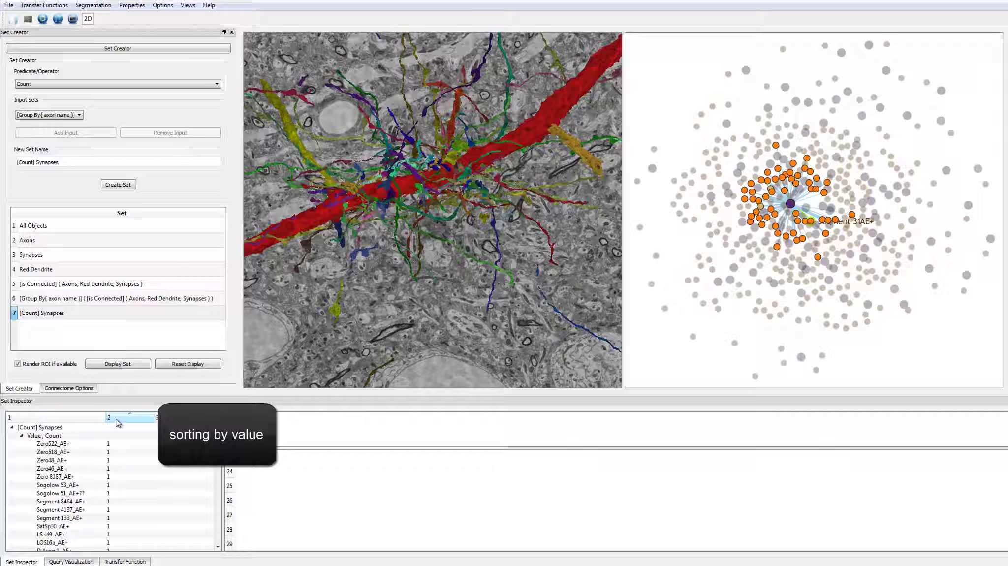
left_click(118, 422)
left_click_drag(105, 416, 126, 416)
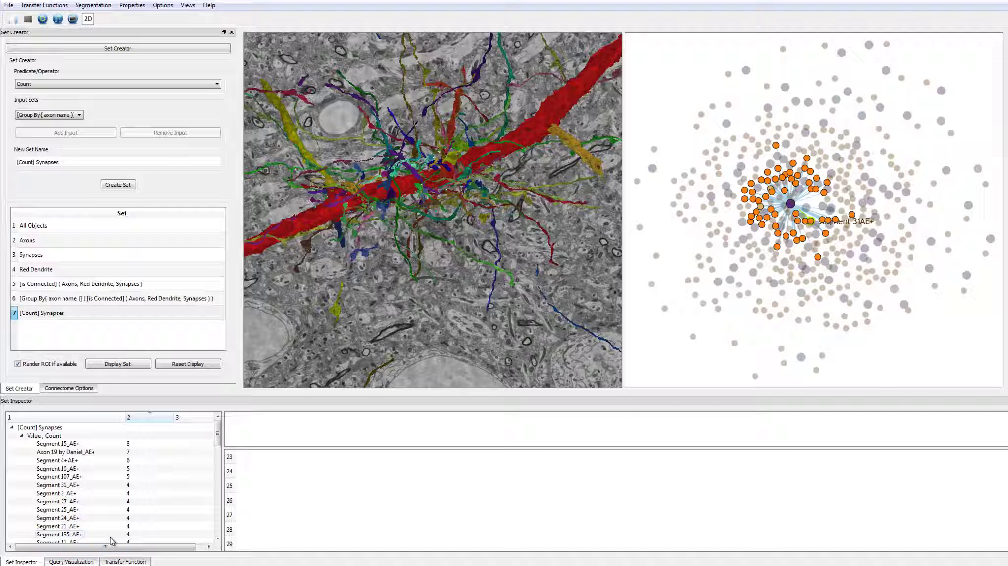
left_click(72, 562)
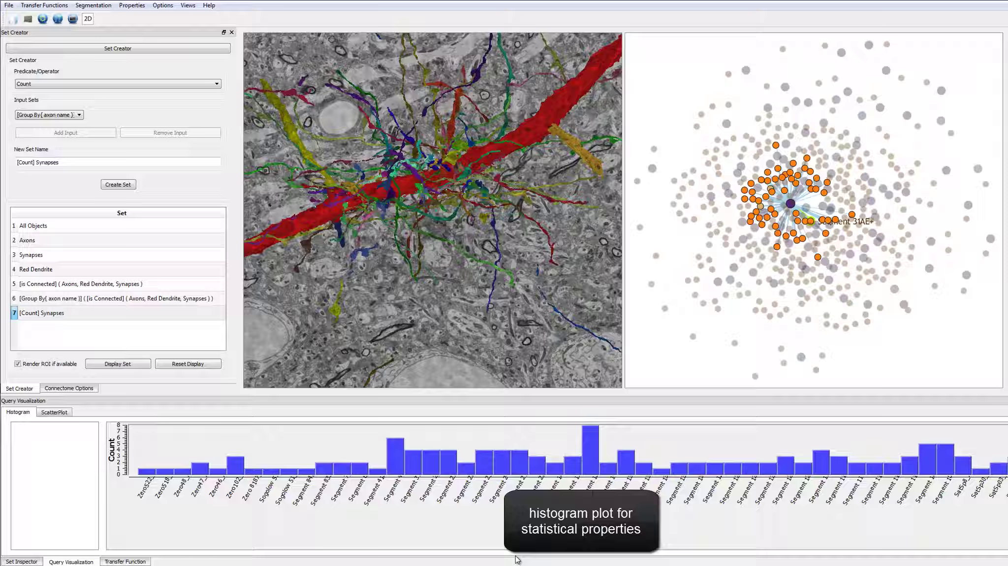
- Create an ROI set that restricts the is Connected (Axons, Red Dendrite, Synapses) set to the Red Cylinder region
left_click(118, 85)
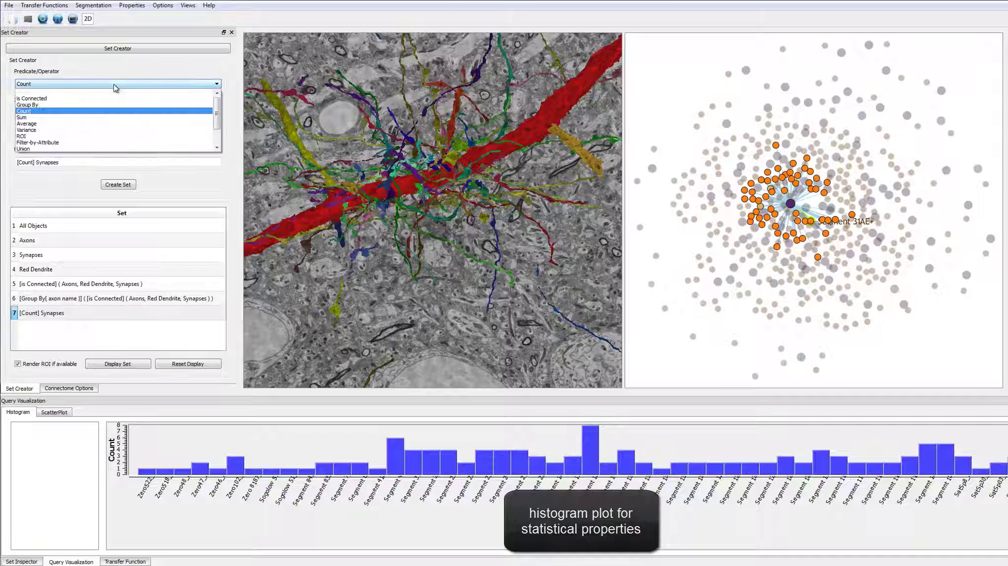
left_click(125, 137)
left_click(78, 116)
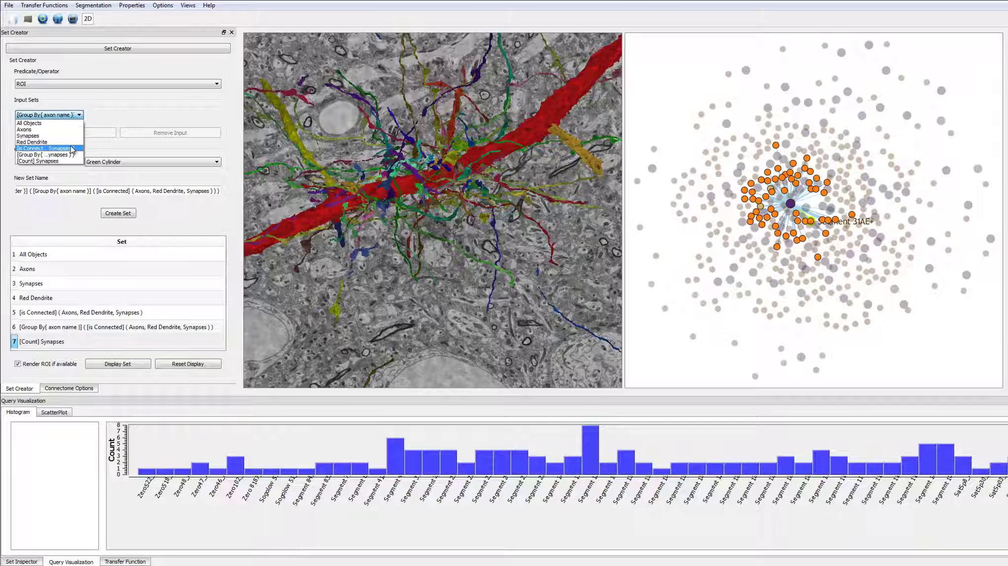
left_click(72, 148)
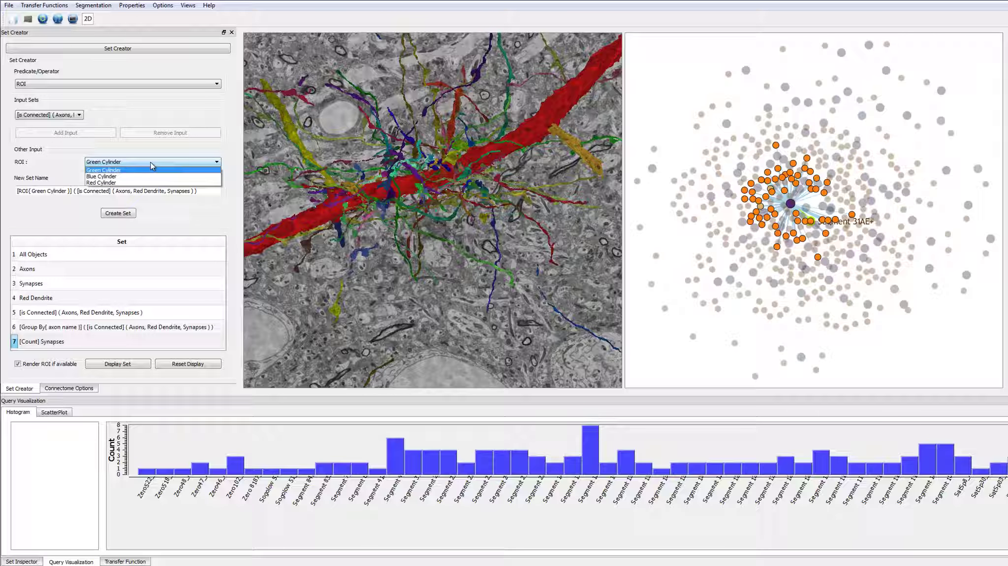
left_click(125, 183)
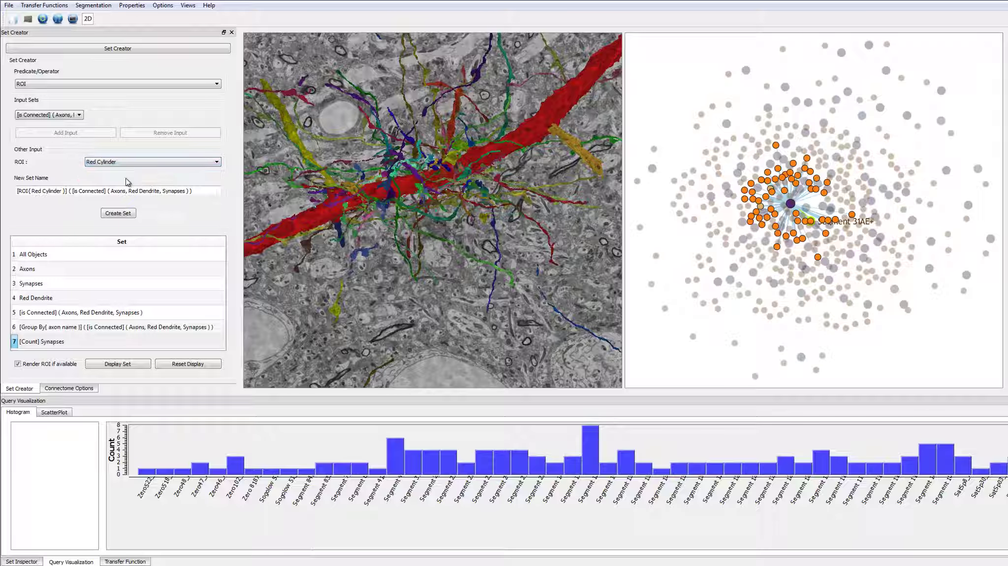
left_click(119, 213)
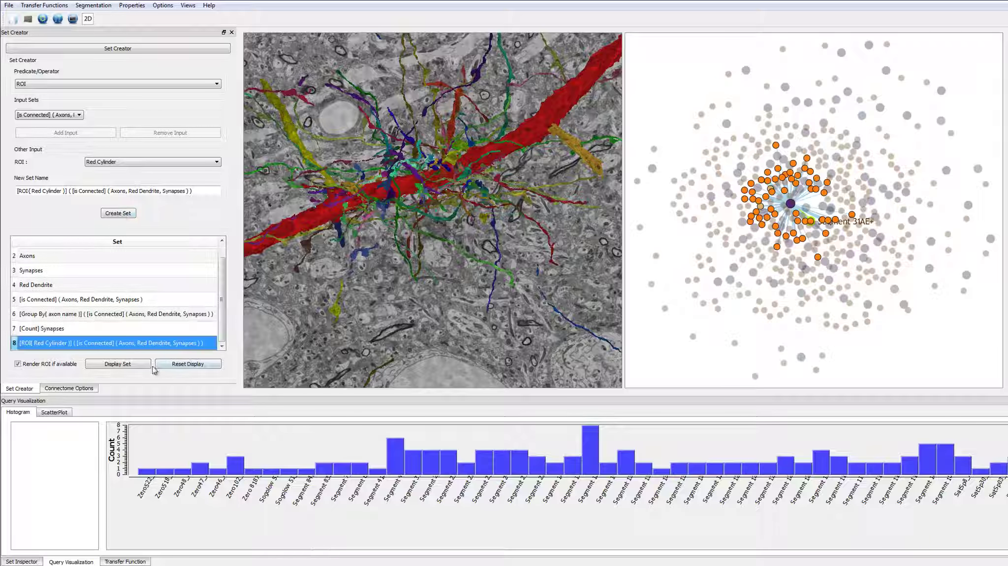
- Display the Red Cylinder ROI set in the volume and expand its entries in the set inspector
left_click(120, 365)
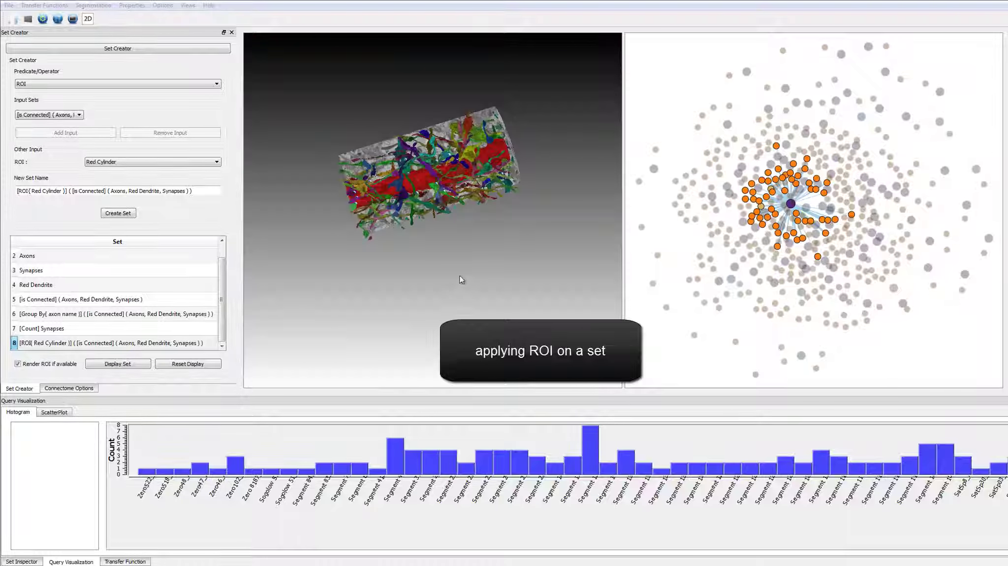
left_click(22, 562)
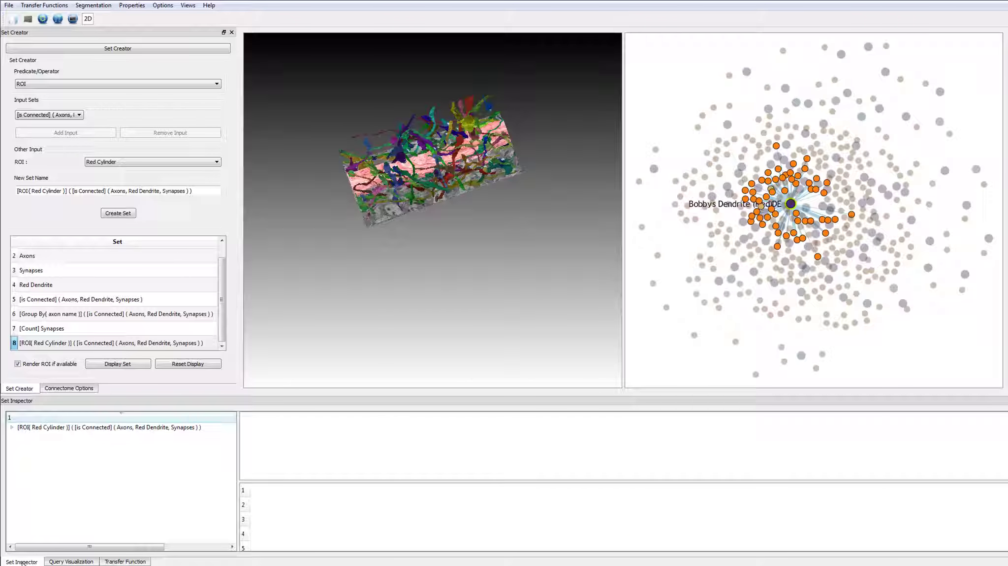
left_click(11, 428)
left_click(22, 436)
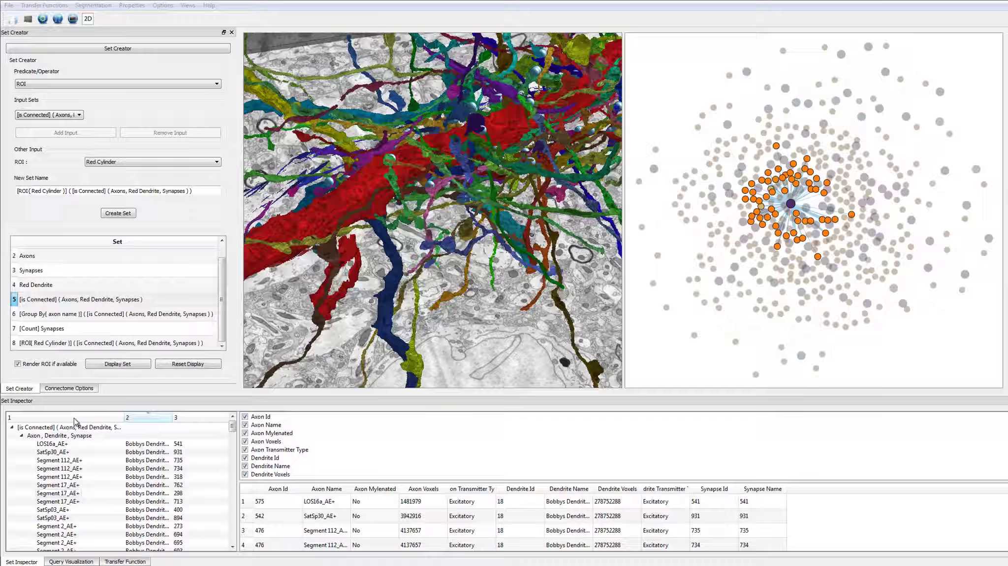
- Display the [Count] Synapses set again and expand its per-axon counts to examine the multiple-hit axons
left_click(58, 329)
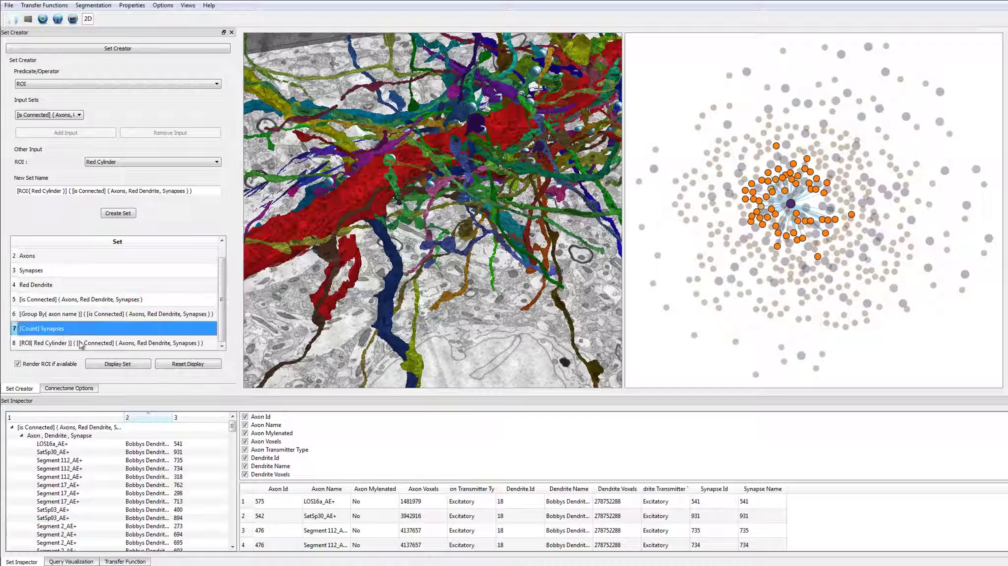
left_click(126, 366)
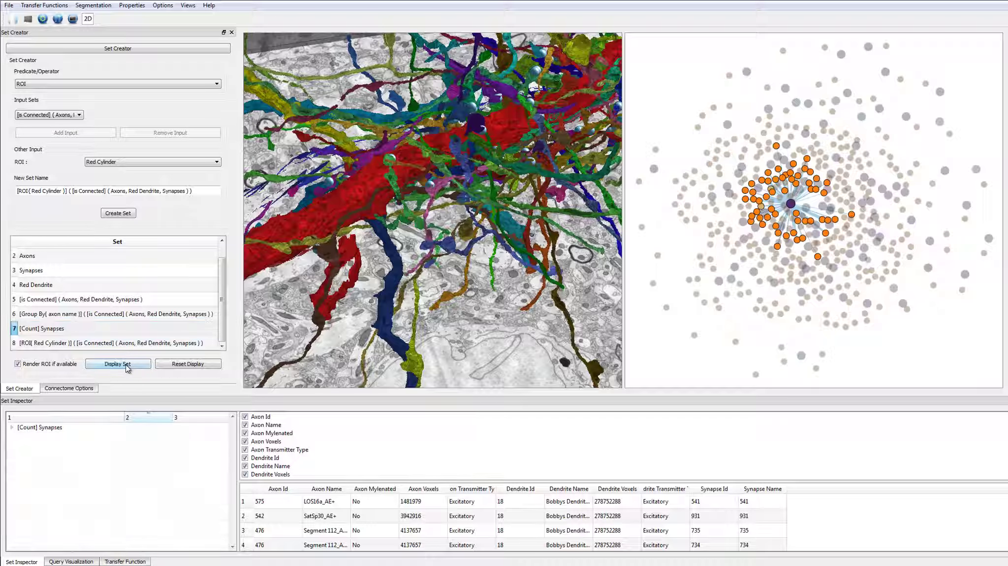
left_click(11, 428)
left_click(21, 436)
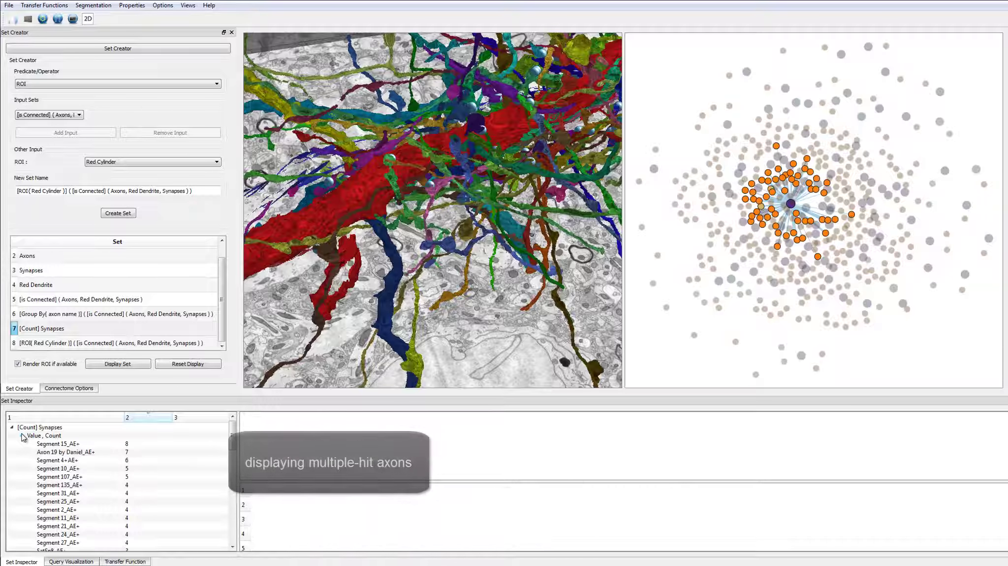
- Pick the axon Segment 107_AE+ from the counts and review the synapse table filtered by axon Segment 107
left_click(70, 478)
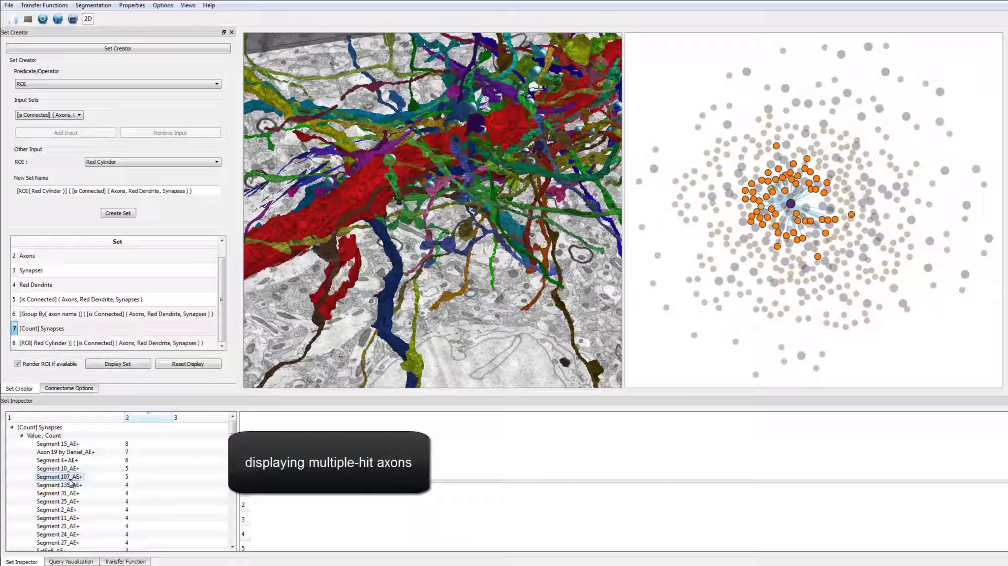
left_click(70, 388)
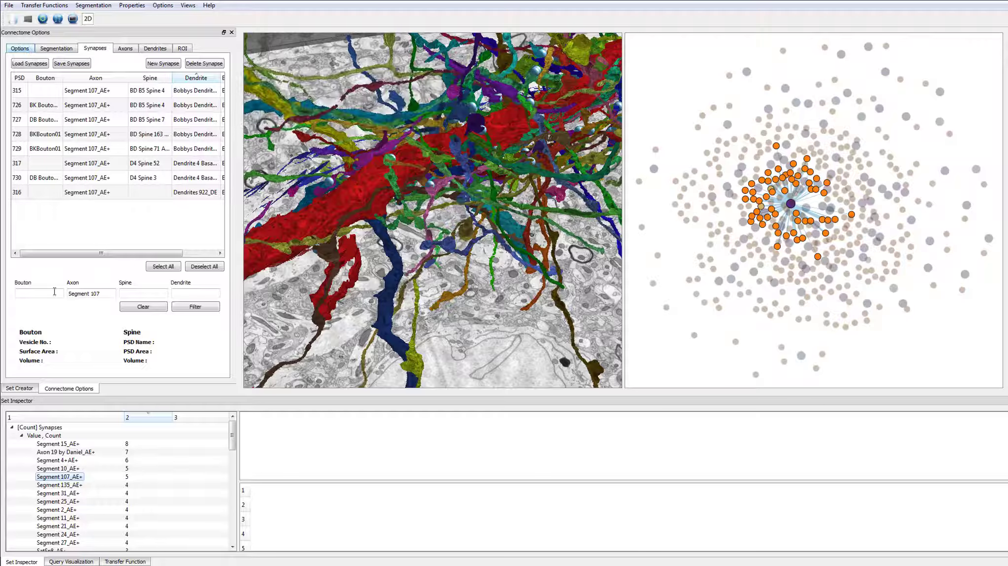
left_click(20, 389)
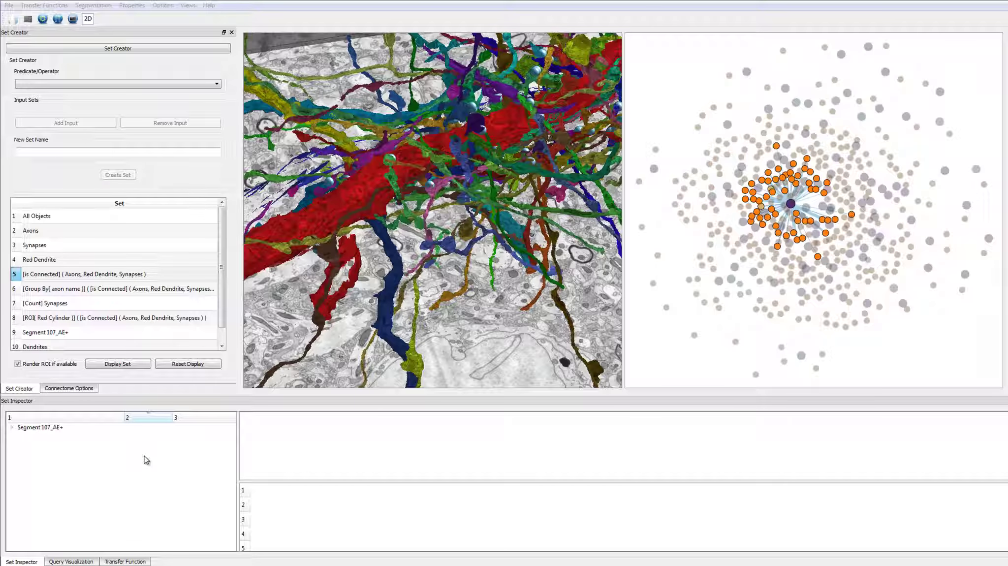
- Create an is Connected set from Segment 107_AE+, Dendrites and Synapses, and examine its synapse entries in the set inspector
left_click(117, 84)
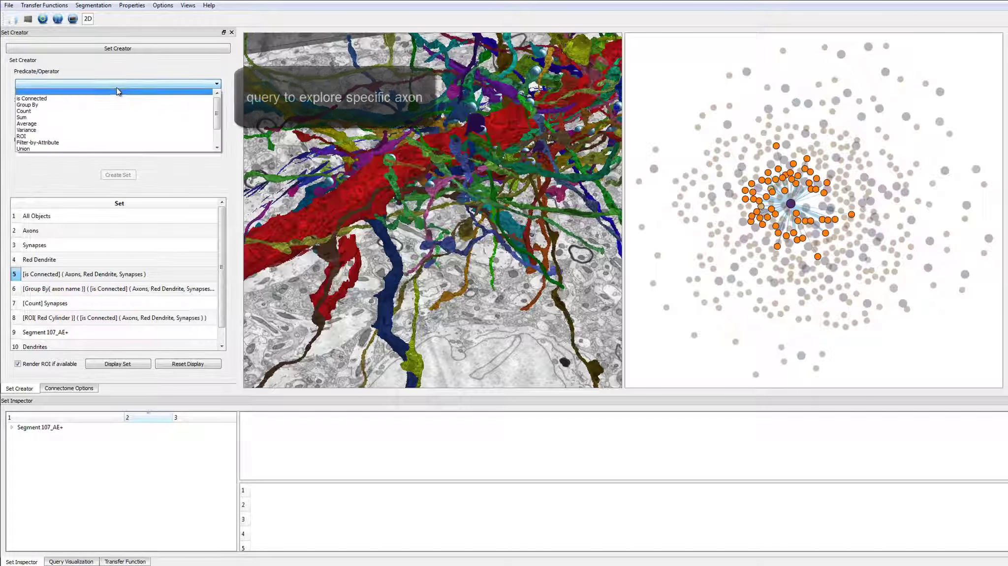
left_click(111, 99)
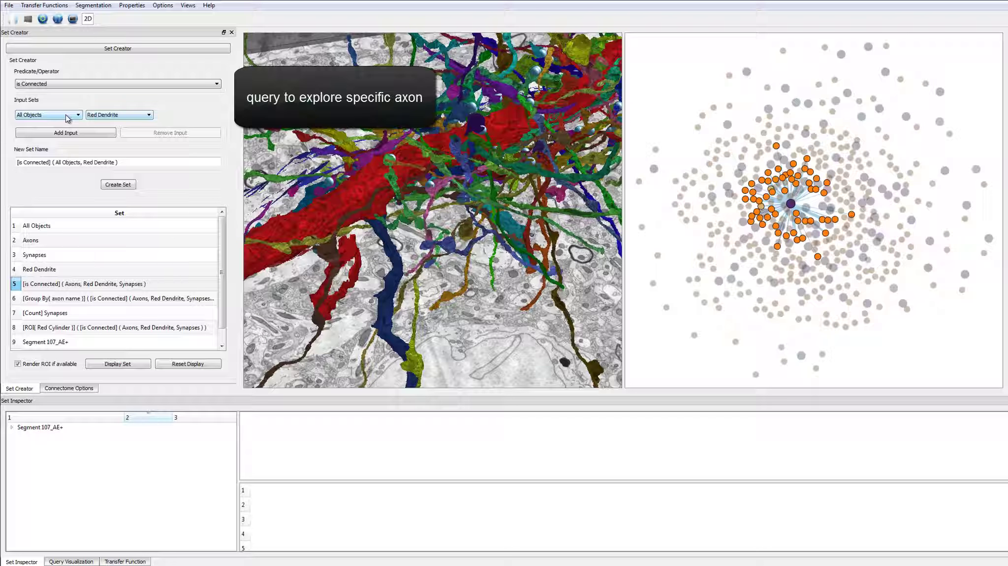
left_click(68, 116)
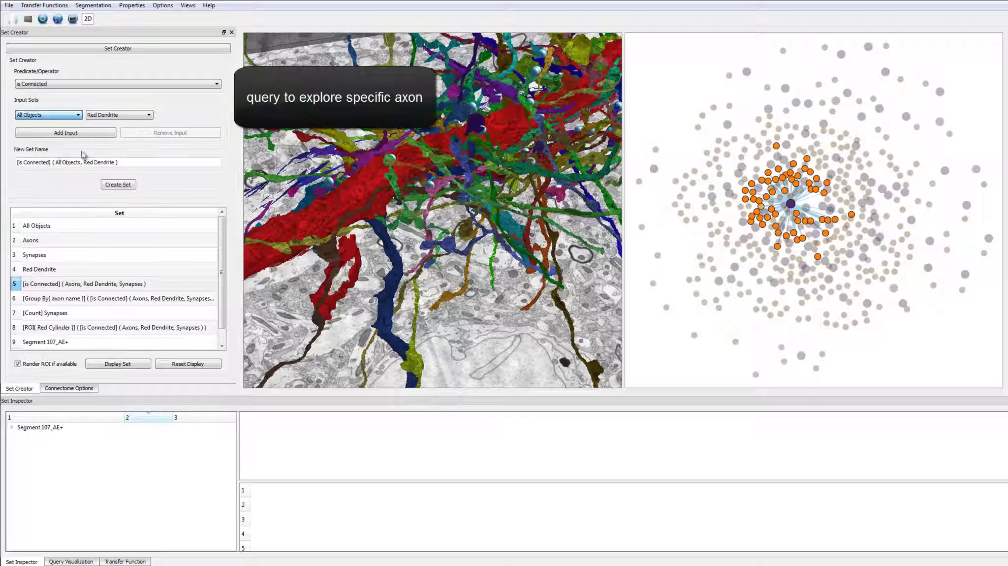
left_click(119, 115)
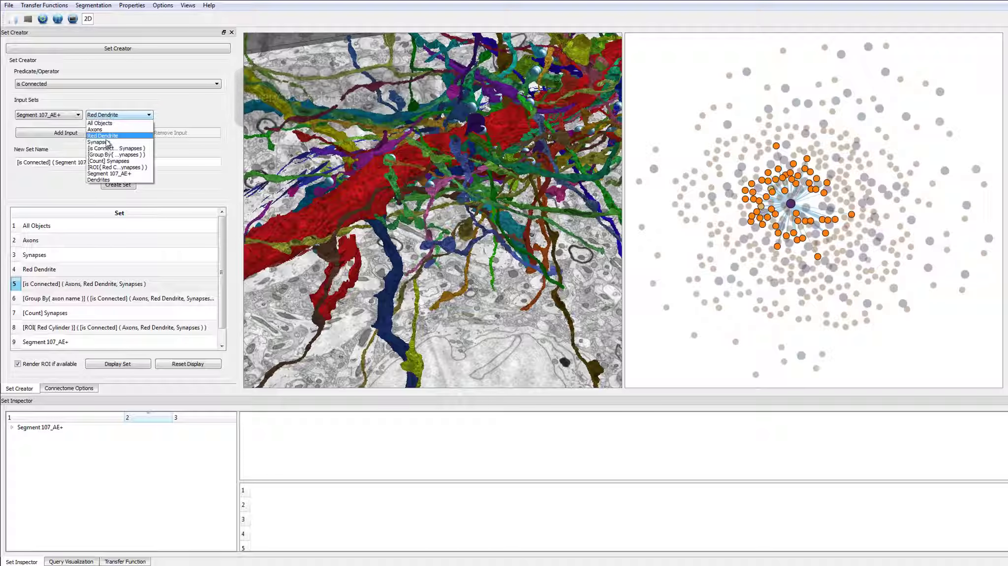
left_click(112, 180)
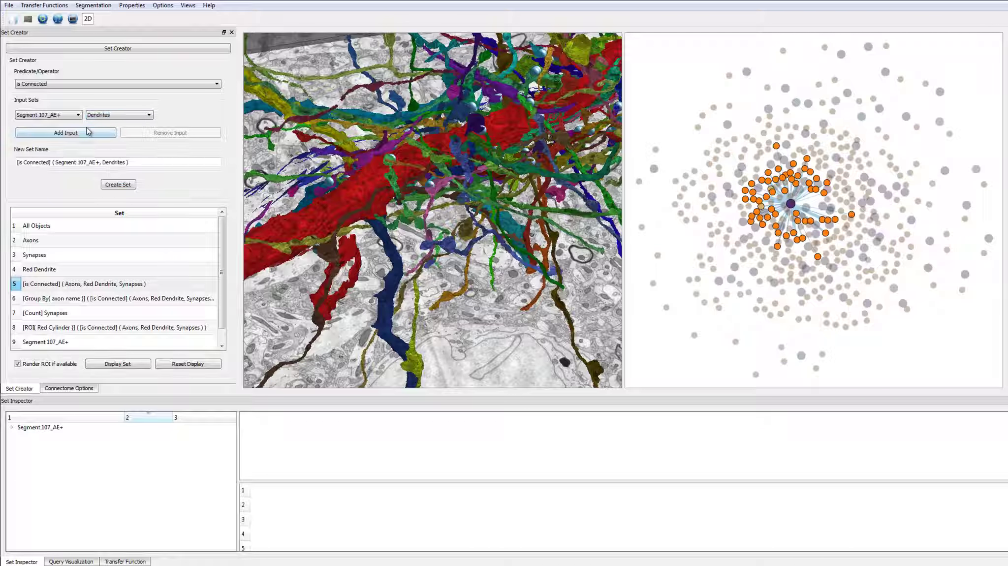
left_click(88, 133)
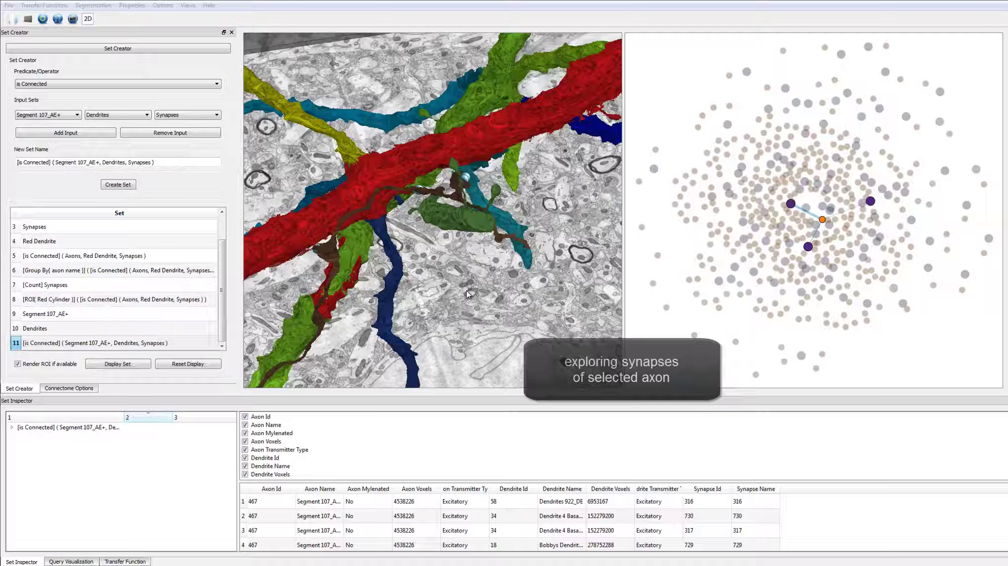
left_click(243, 544)
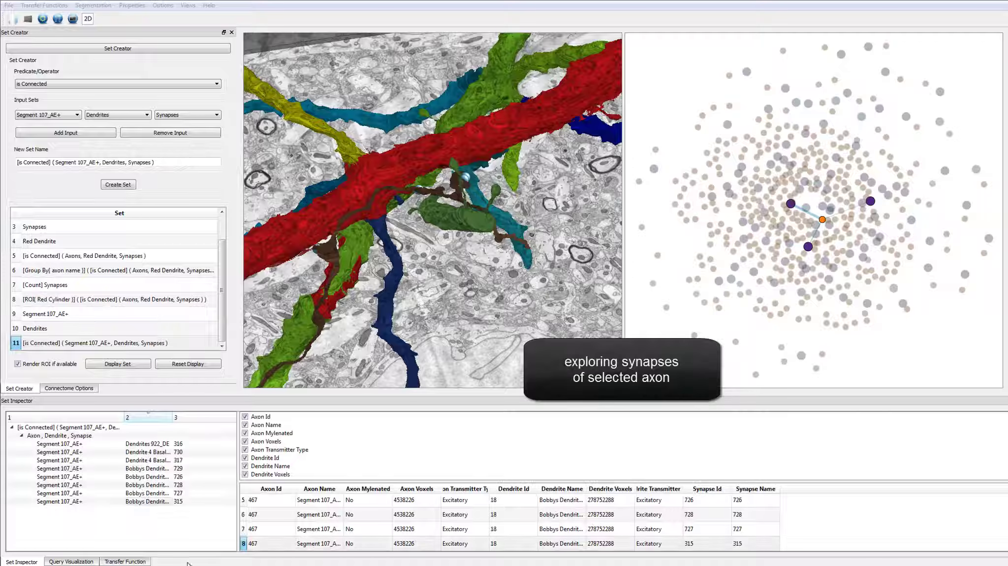
- Hide the axon Segment 107_AE+ in the segmentation list to examine its synapses with other dendrites, and show it again
left_click(87, 389)
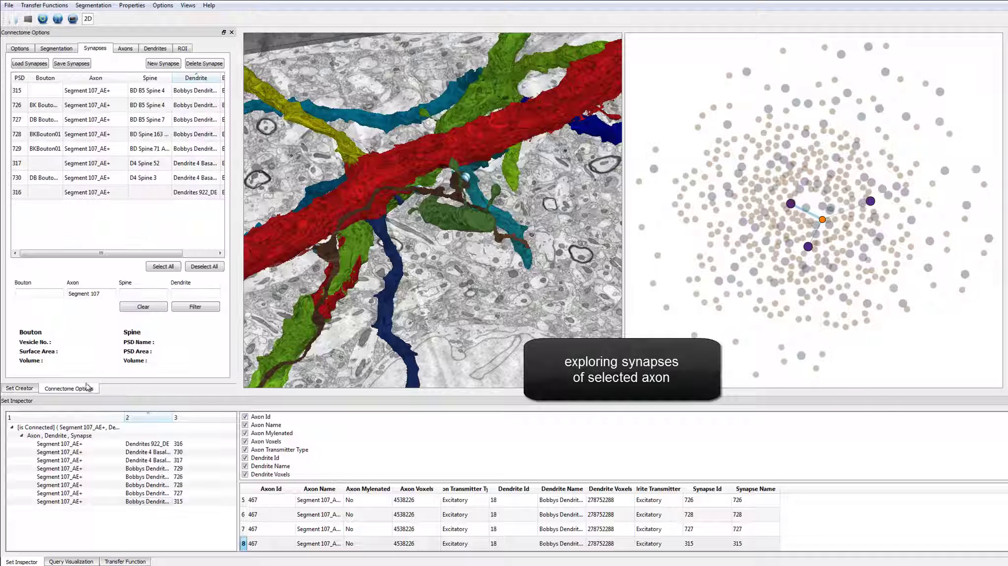
left_click(61, 49)
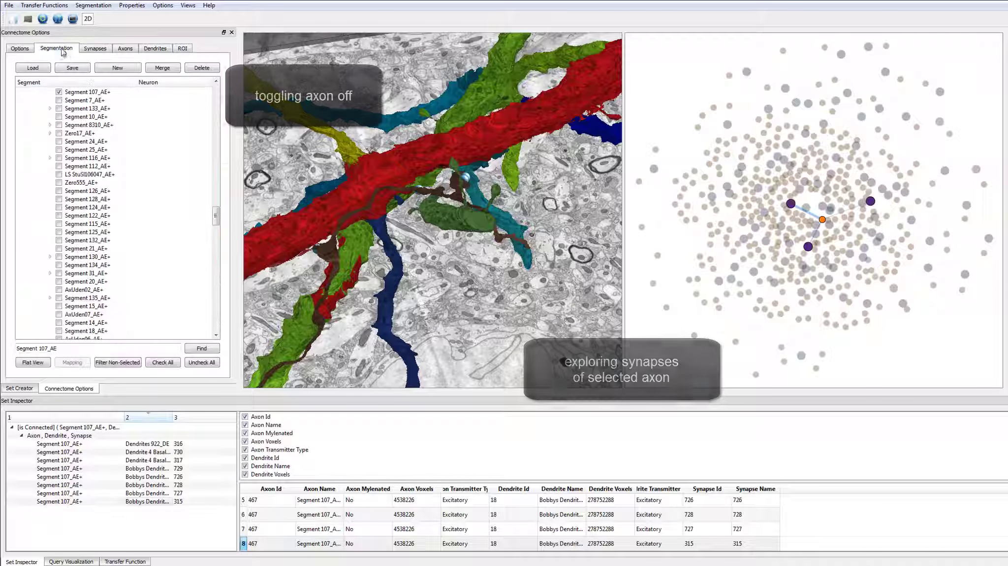
left_click(59, 92)
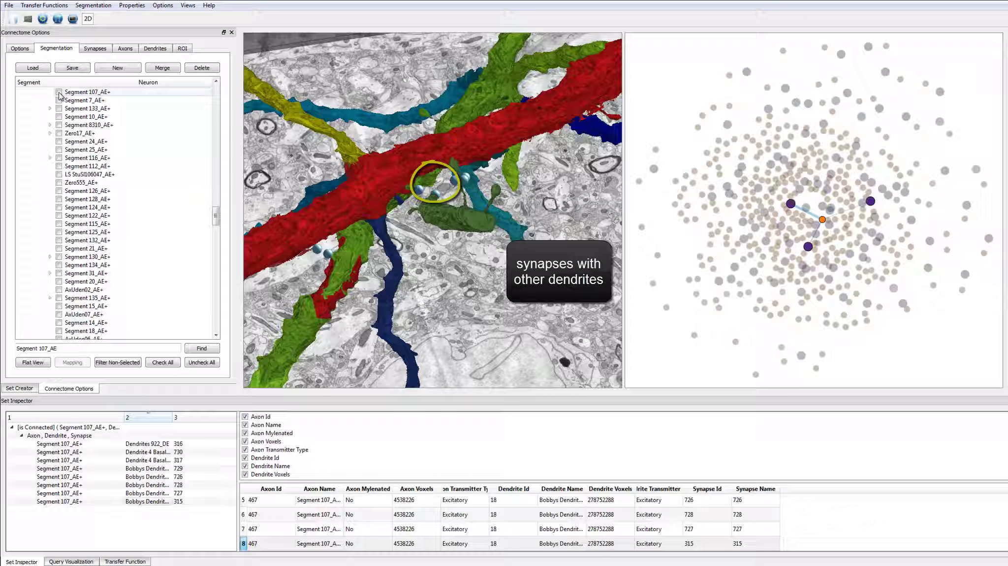
left_click(60, 93)
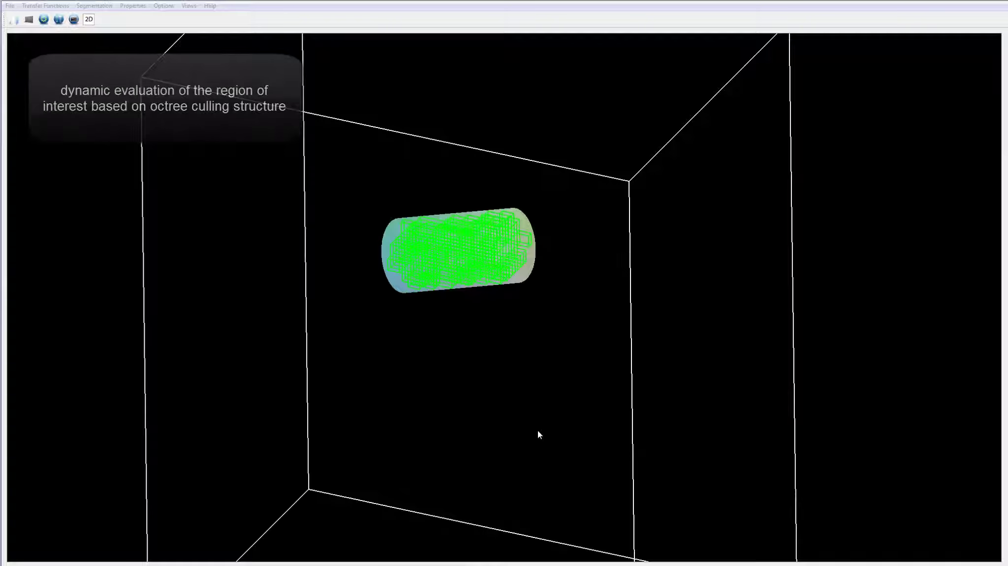
- Examine the octree blocks inside and intersecting the cylindrical region of interest from different angles
left_click_drag(538, 434, 673, 373)
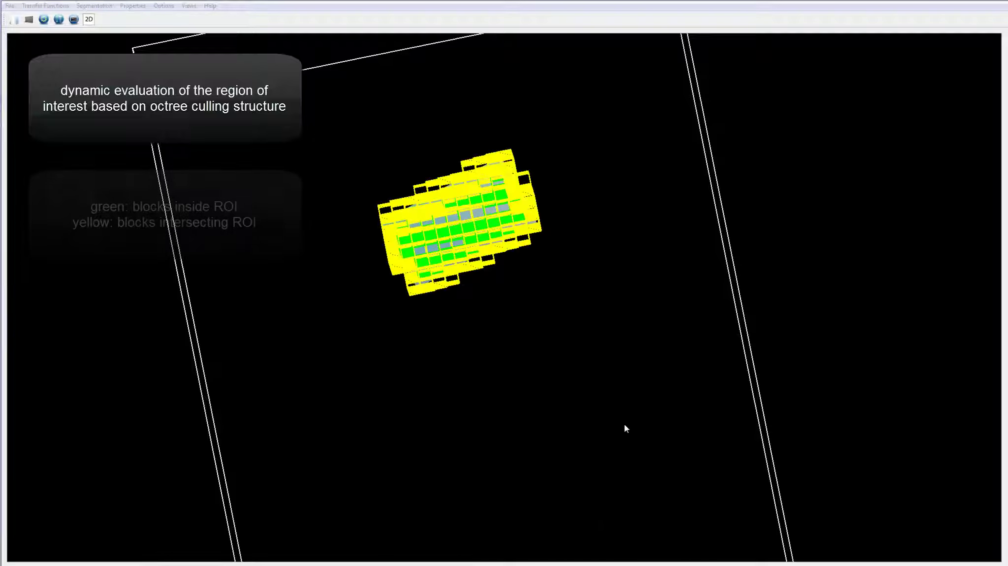
left_click_drag(624, 424, 412, 472)
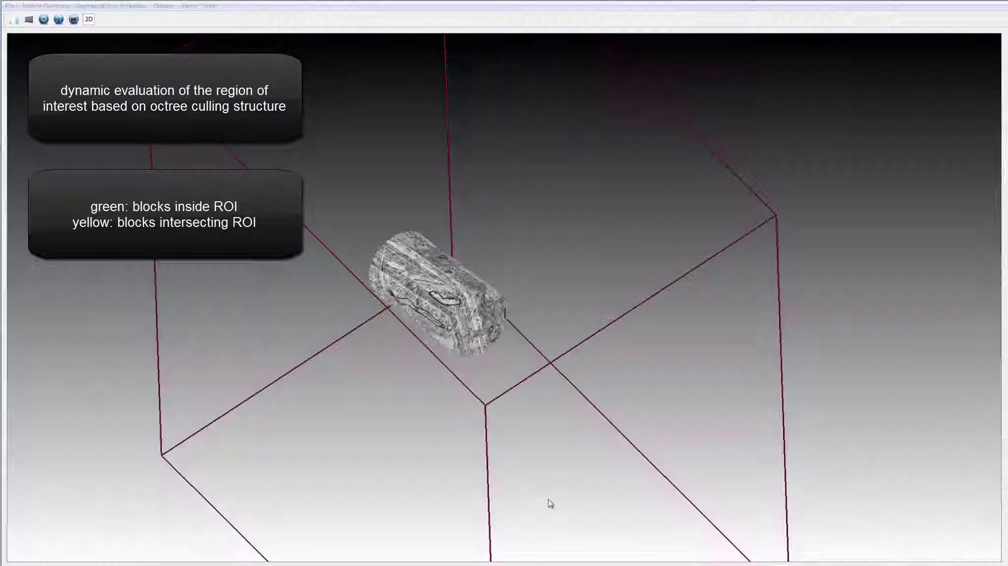